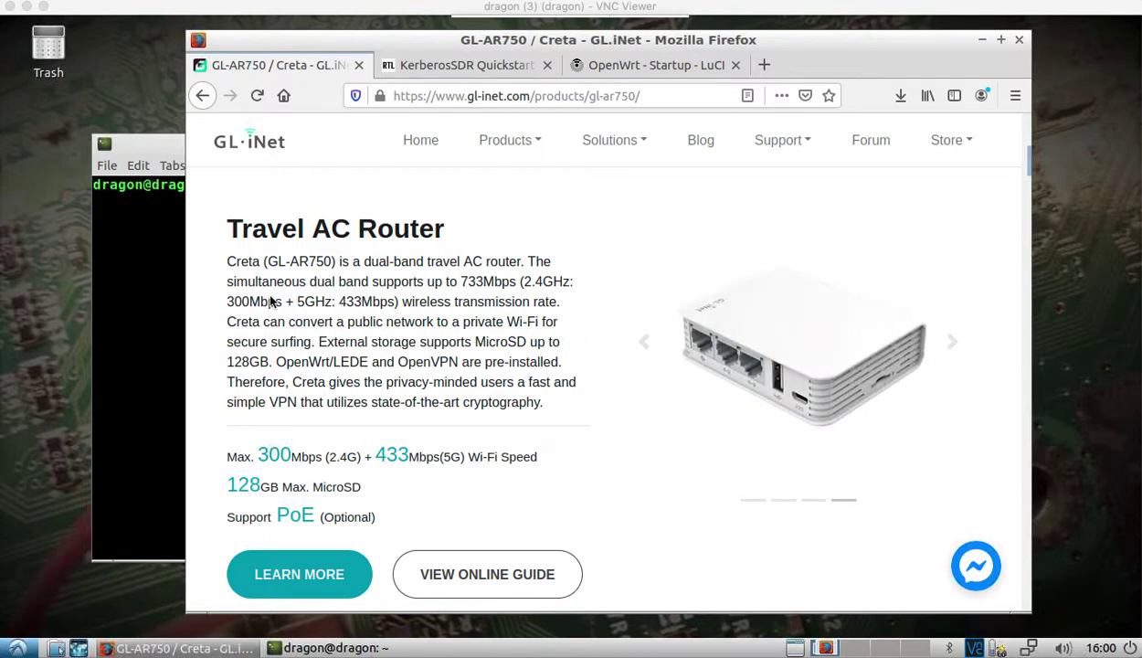
Bring up the KerberosSDR Quickstart Guide with its batch 2 port diagram.
left_click(457, 68)
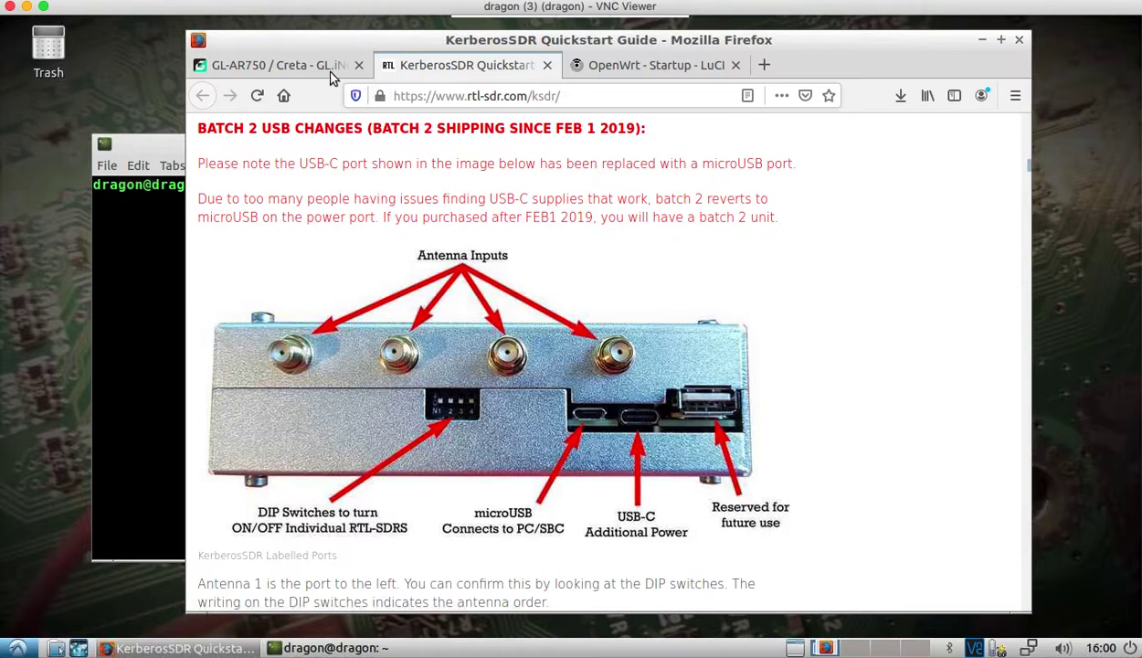
Glance at the OpenWrt startup page, return to the GL-AR750 page, then focus the terminal.
left_click(645, 67)
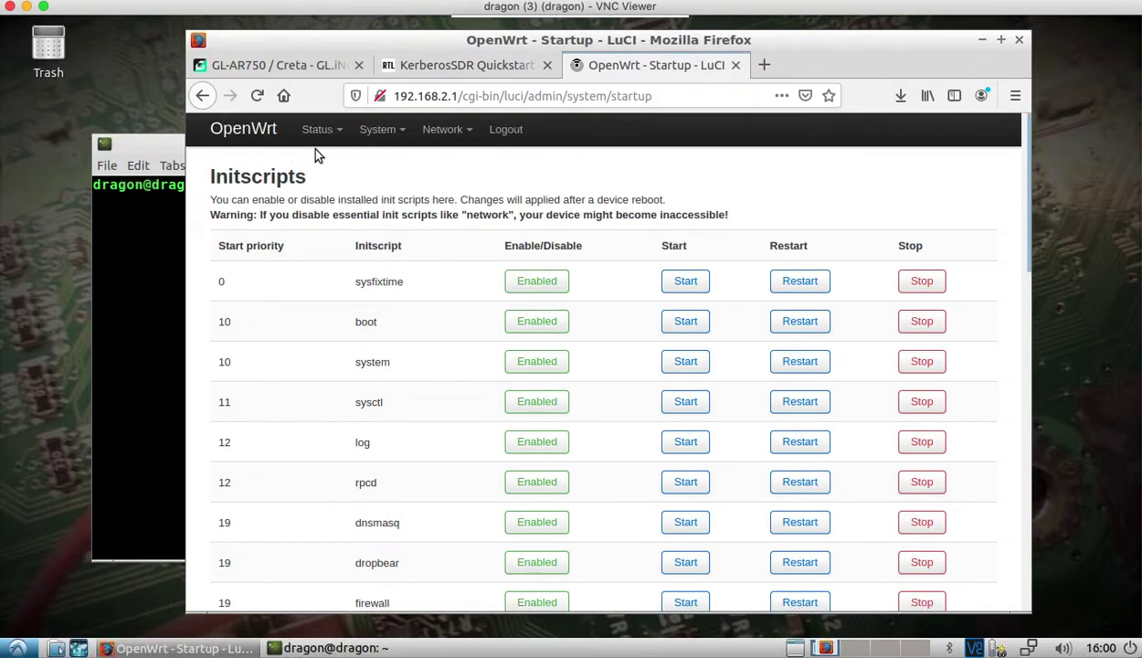
left_click(302, 72)
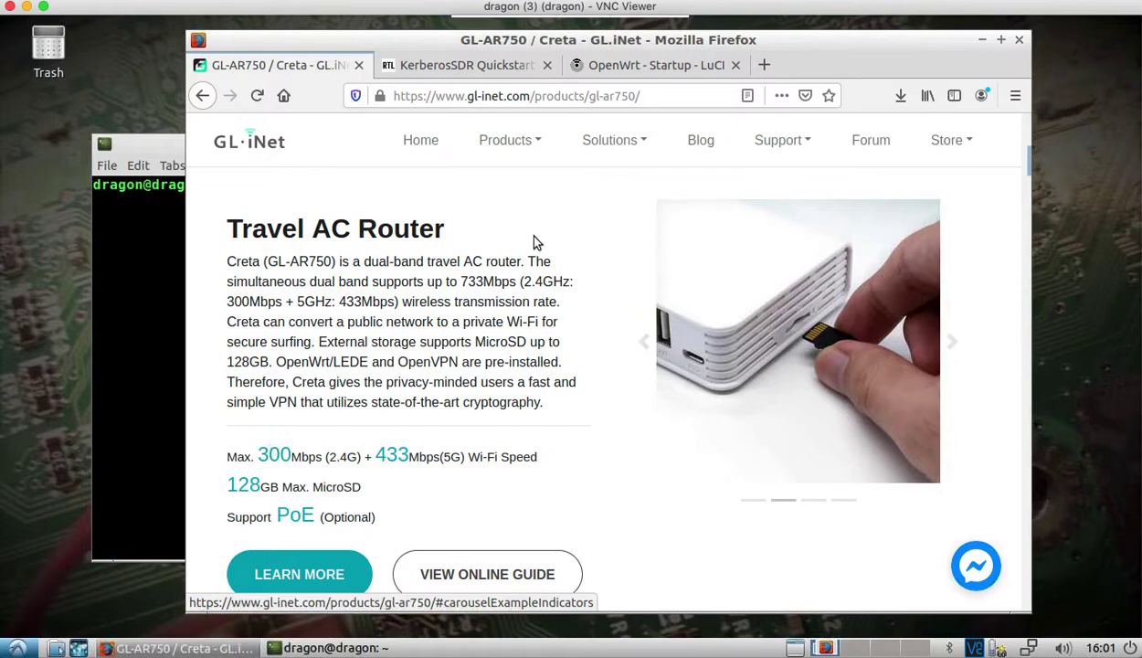
left_click(116, 249)
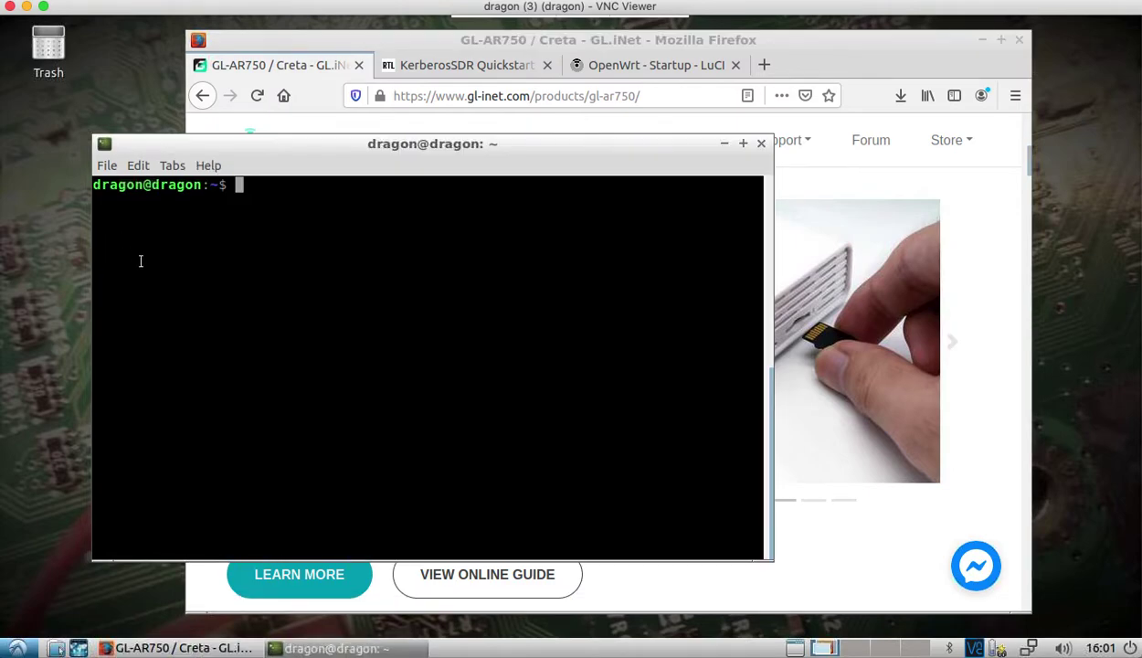
type("ssh root@")
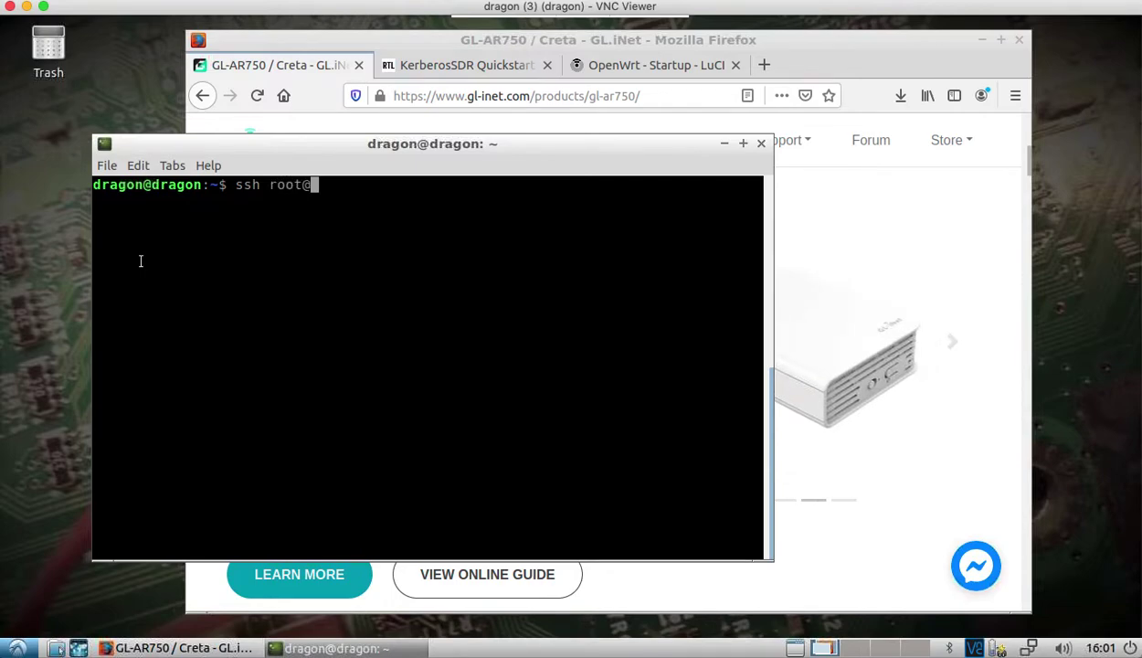
type("192.168.2.1")
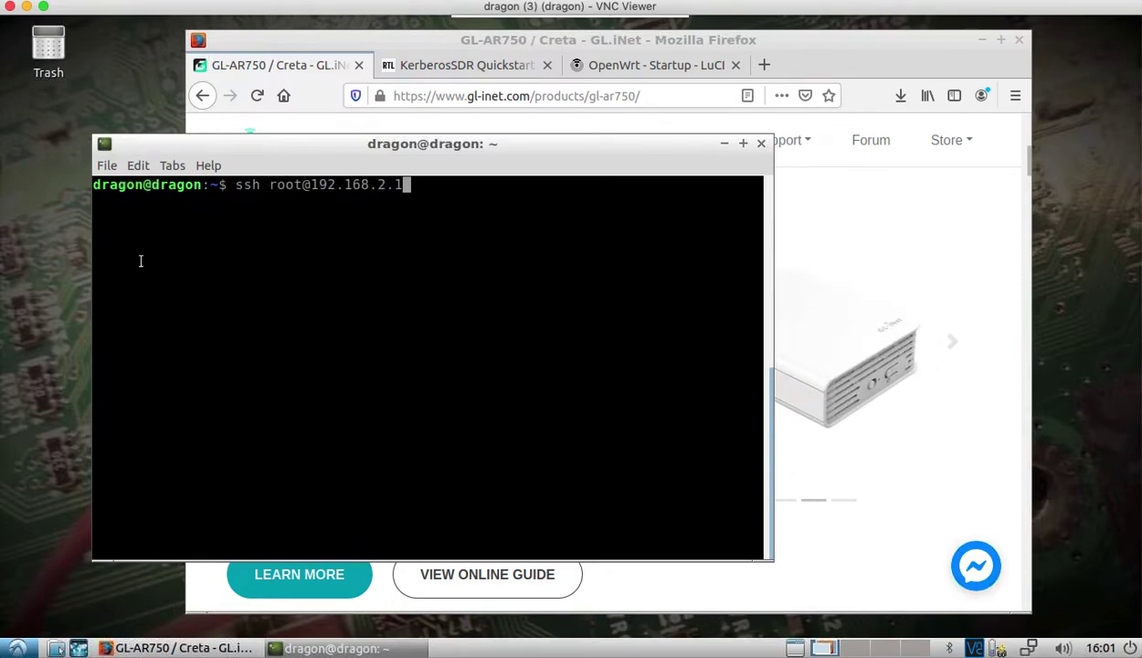
key("Return")
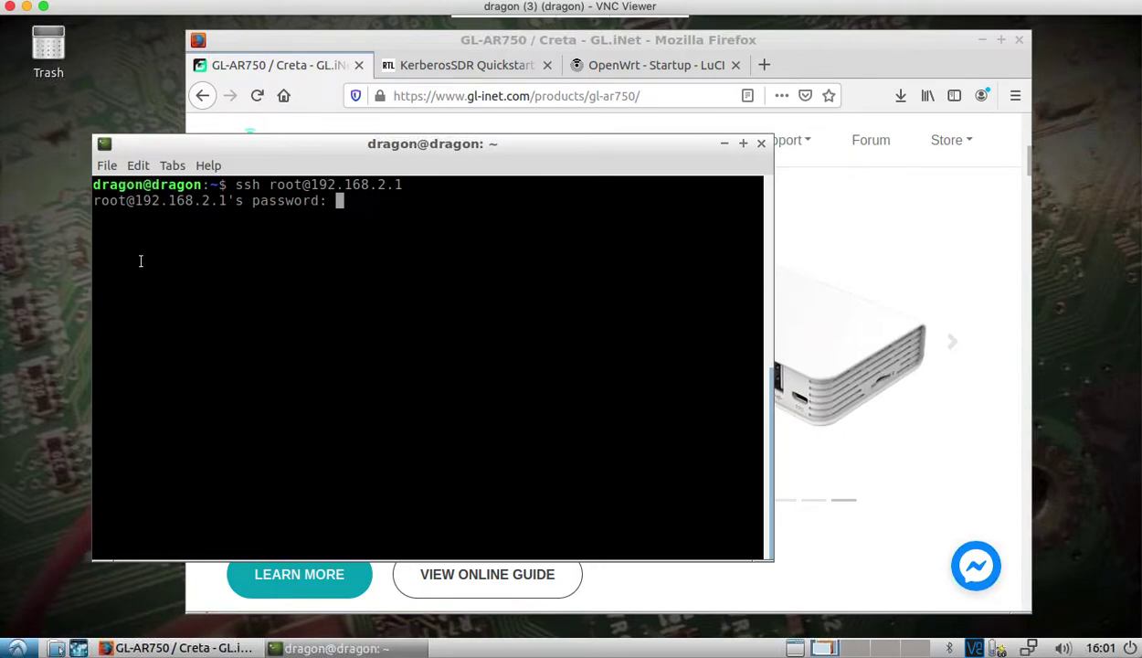
key("Return")
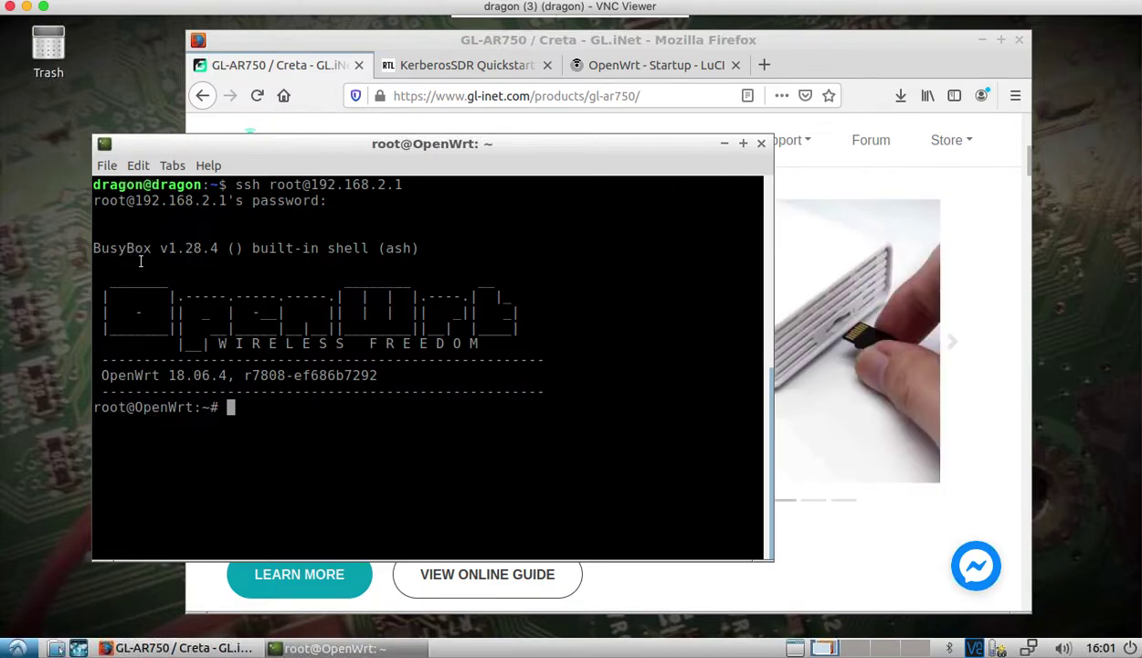
Run opkg update on the router, then opkg install rtl-sdr.
type("opkg u")
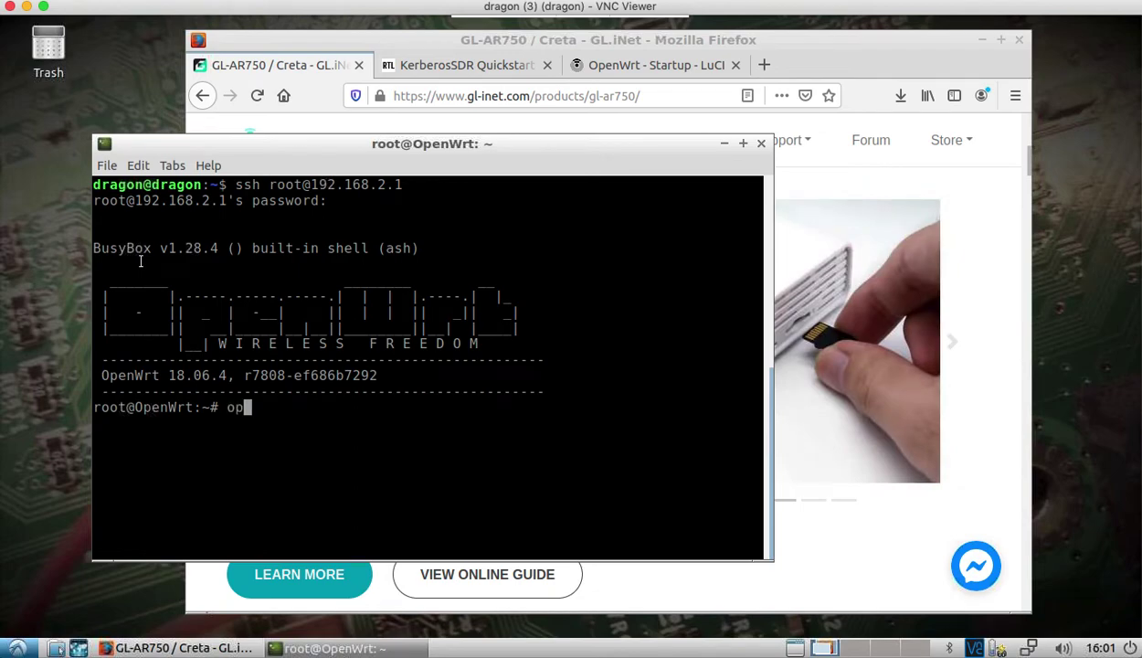
type("pdate")
key("Return")
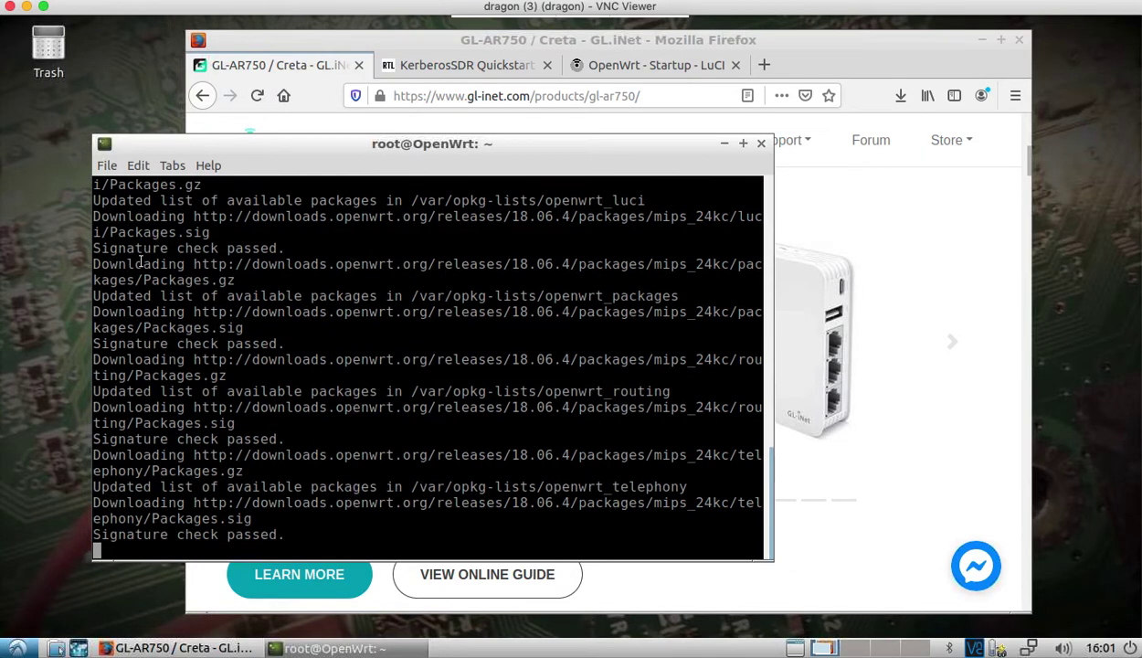
type("opkg ")
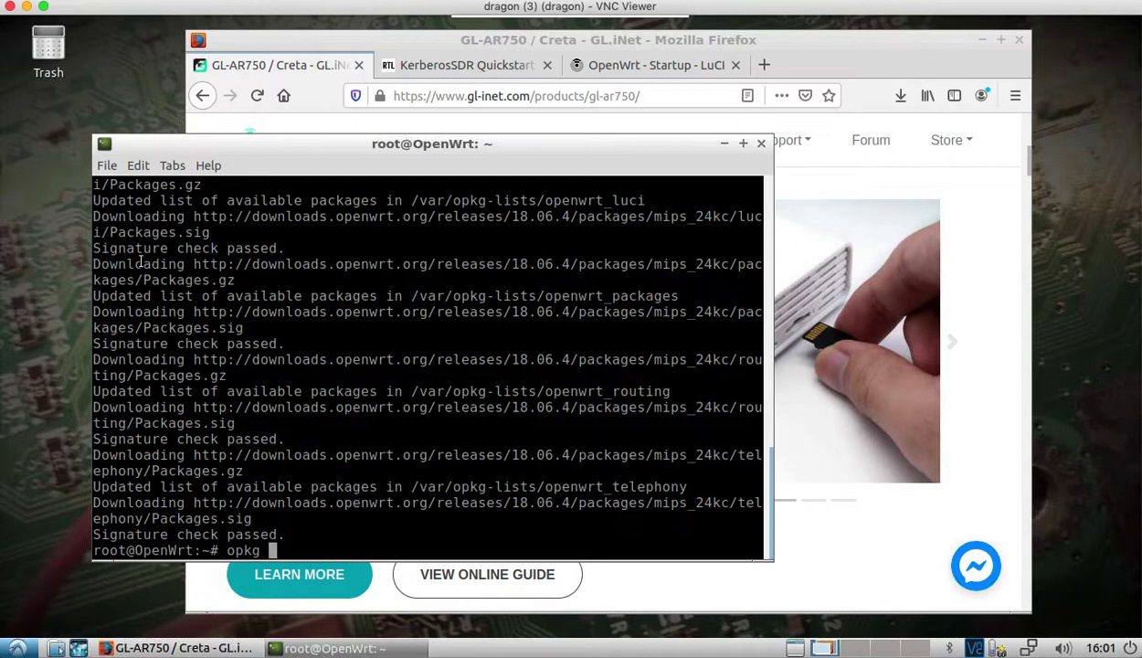
type("install r")
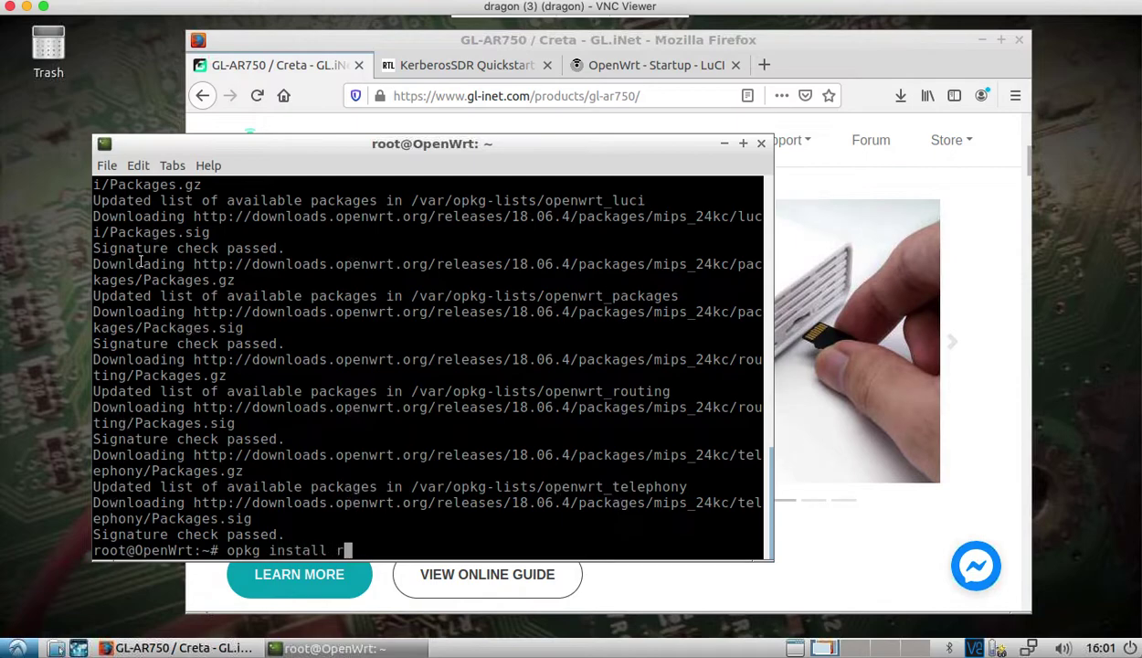
type("tl-sdr")
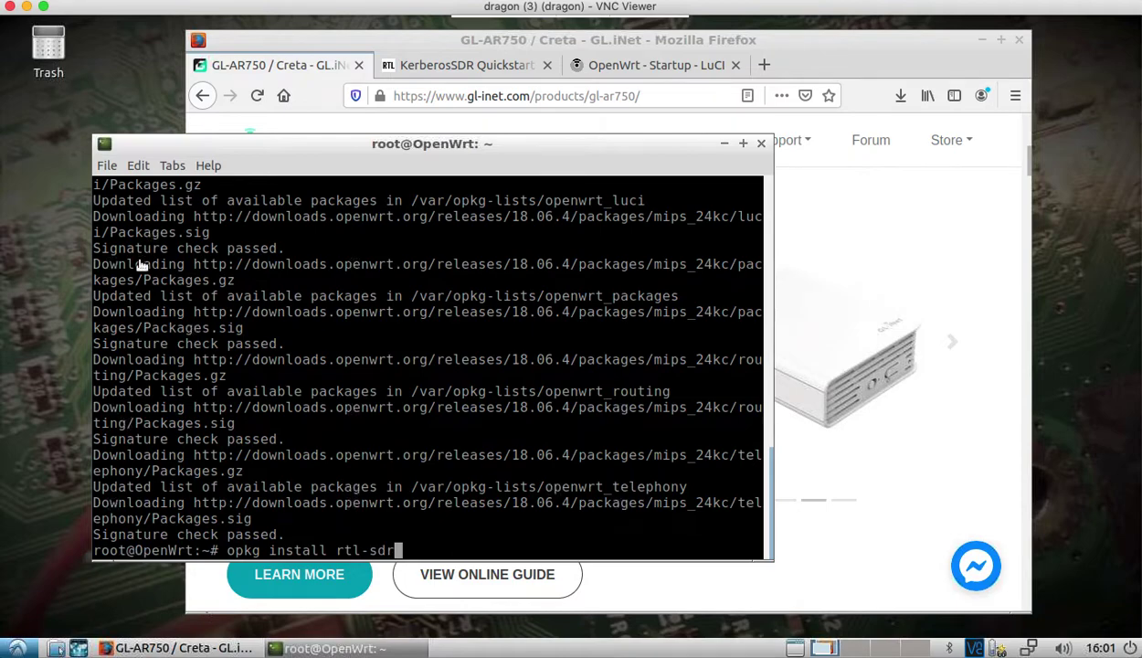
key("Return")
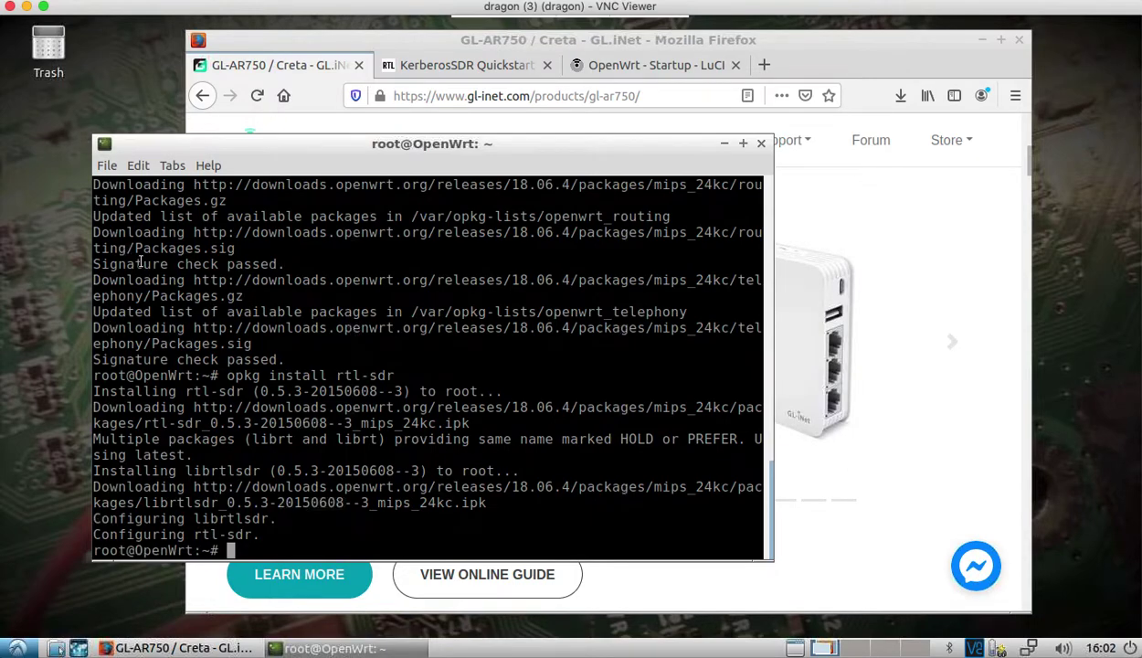
List the rtl_ tools and run rtl_test to detect the four KerberosSDR tuners, then stop it.
type("rtl")
key("Tab")
key("Tab")
key("Tab")
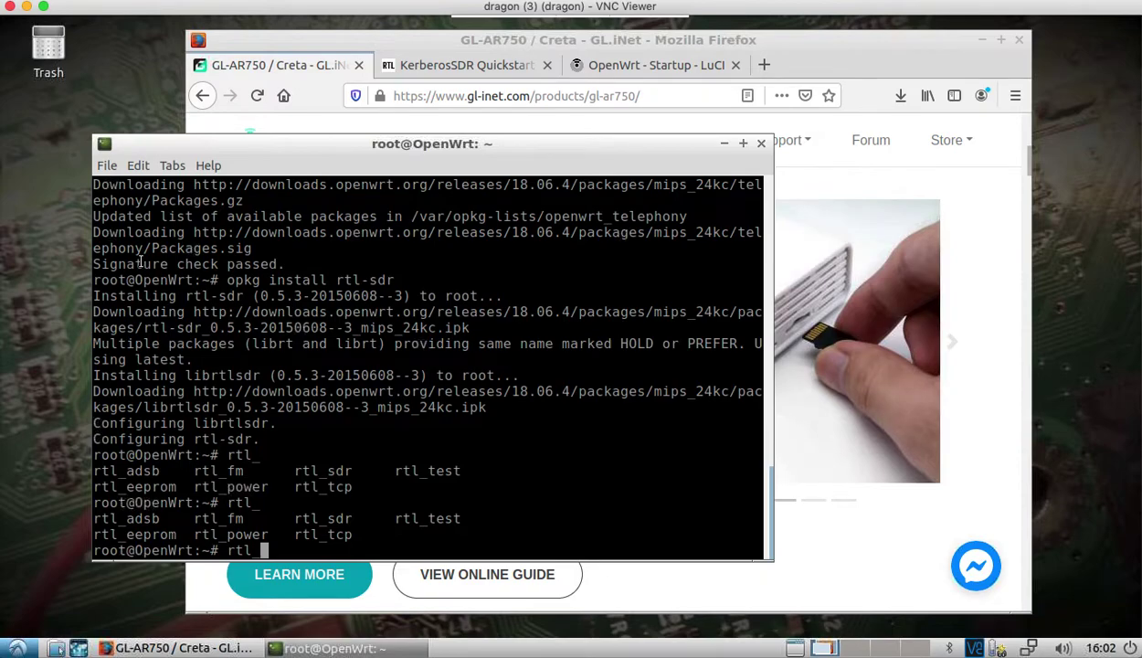
type("test")
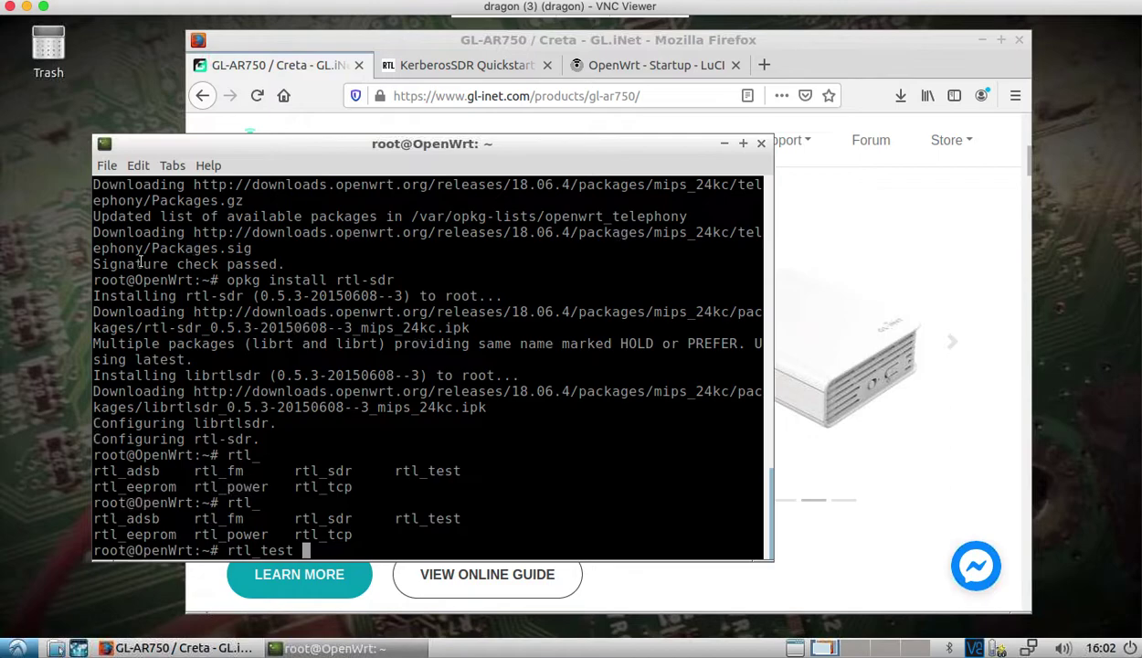
key("Return")
key("ctrl+c")
key("ctrl+c")
key("ctrl+c")
key("ctrl+c")
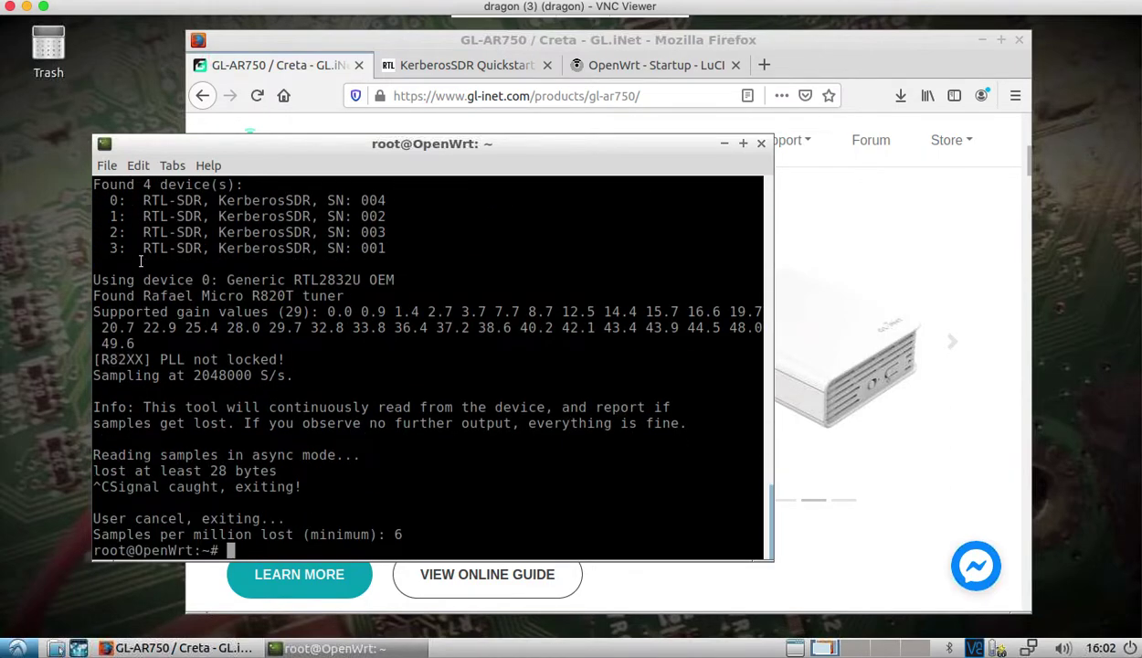
left_click_drag(770, 530, 767, 507)
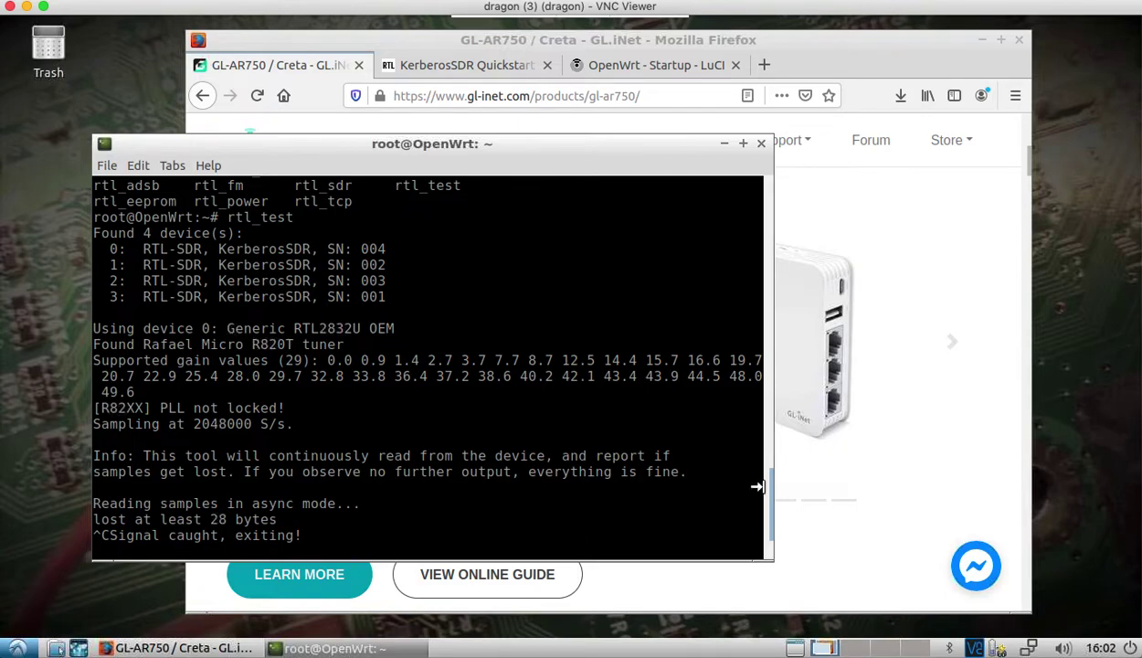
key("ctrl+c")
key("ctrl+c")
key("ctrl+c")
Display rtl_tcp's usage options with rtl_tcp -h.
type("rtl_test")
key("BackSpace")
key("BackSpace")
key("BackSpace")
key("BackSpace")
type("cp -h")
key("Return")
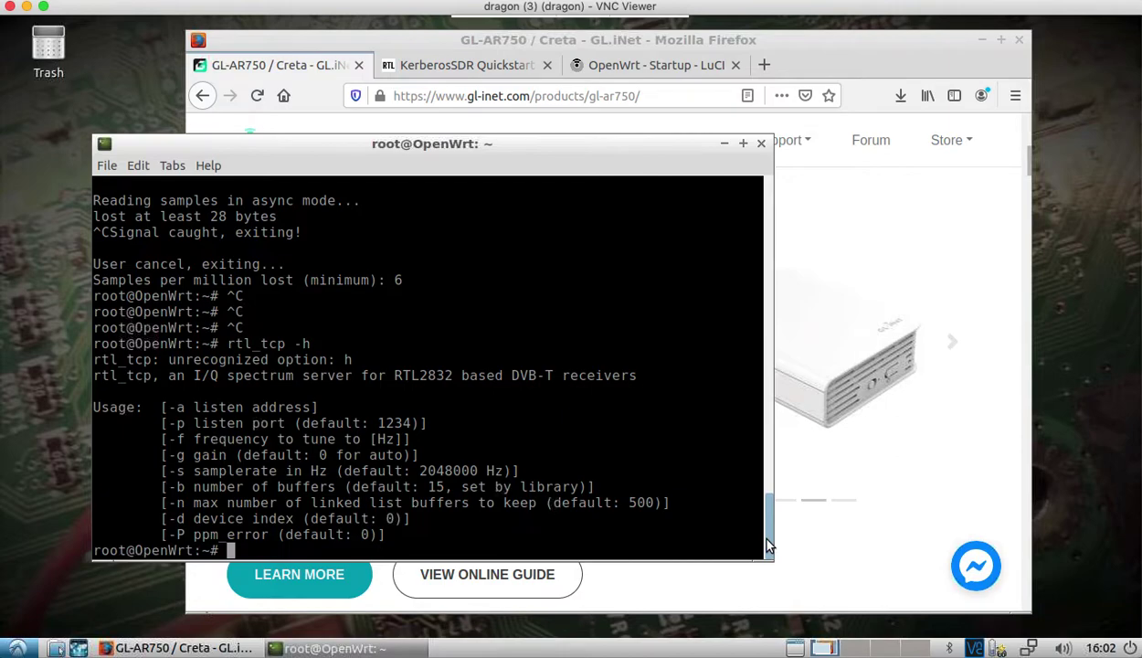
Start the server with rtl_tcp -a 192.168.2.1 -n 8 -b 10 -d 2.
type("rtl_tcp -")
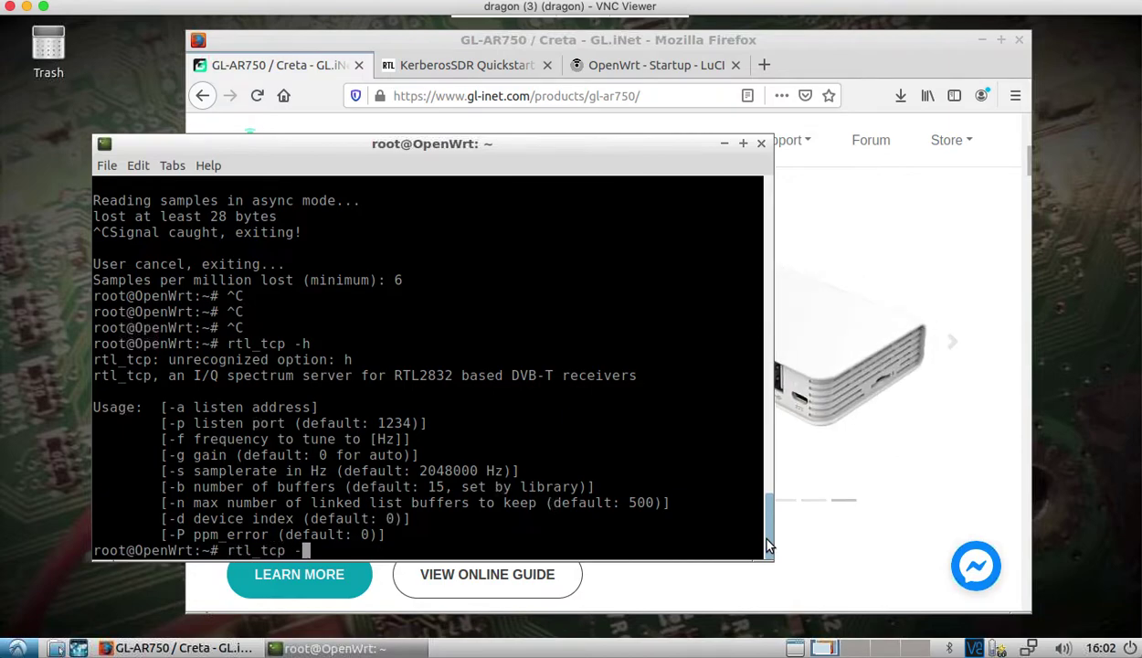
type("a 192.168.")
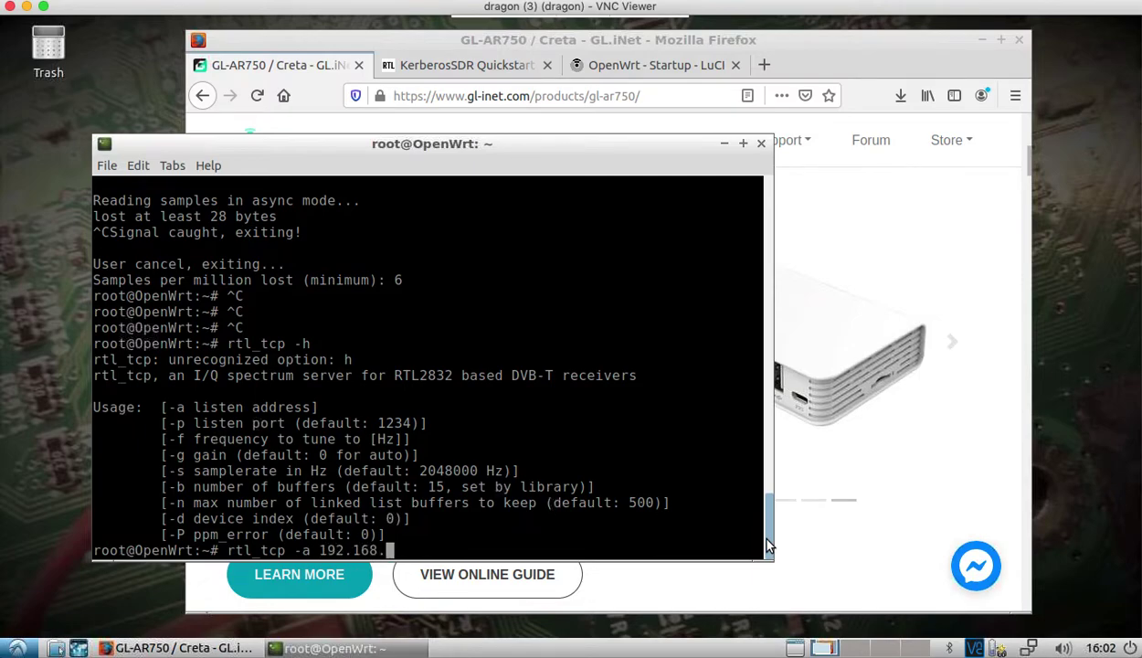
type("2.1 ")
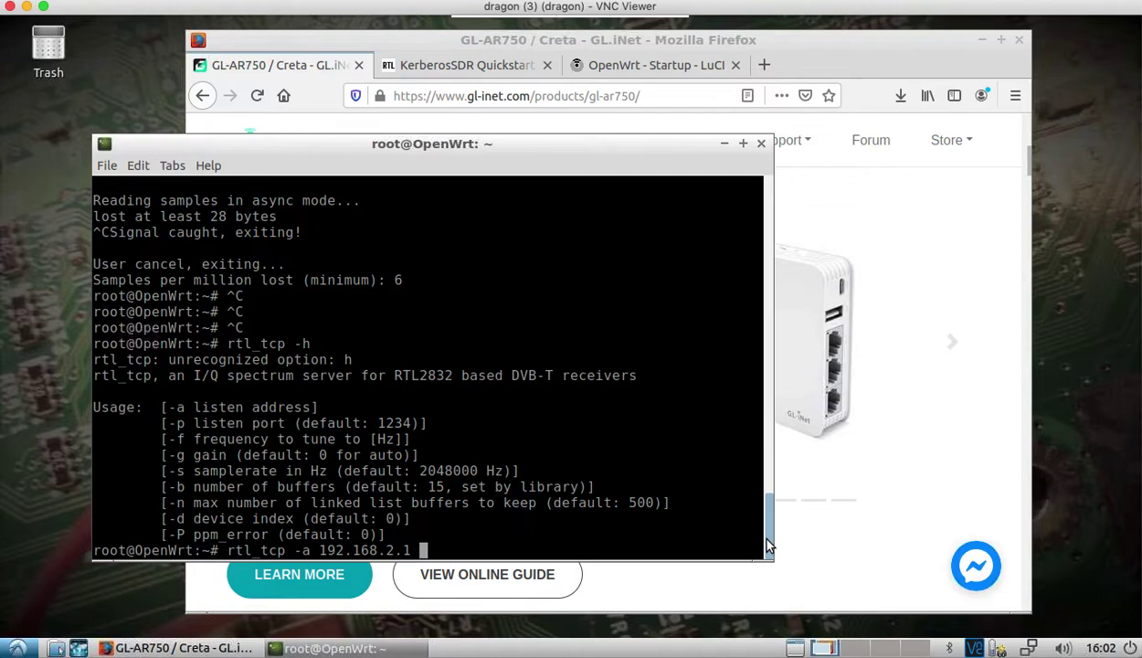
type("-n ")
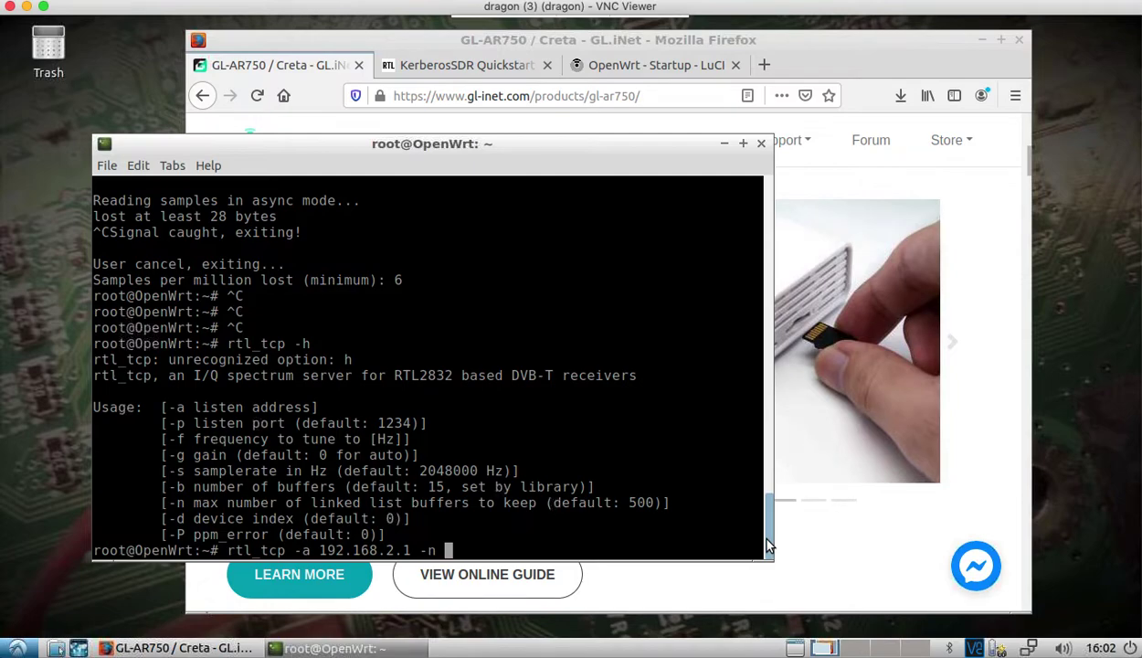
type("8 -b")
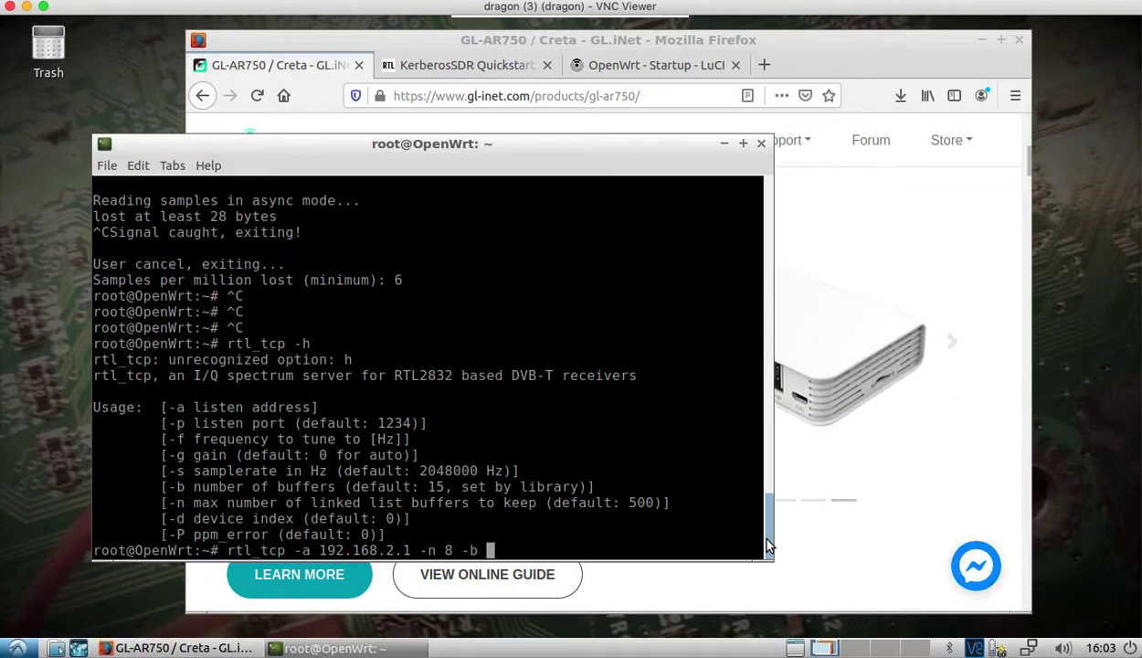
type("10 -d")
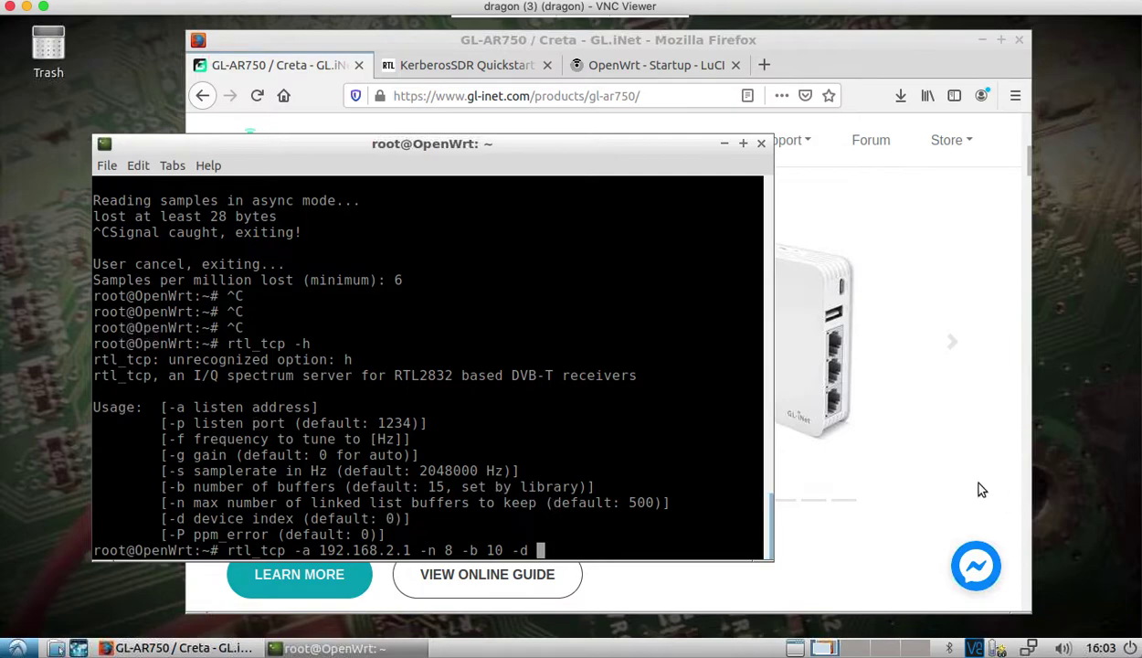
mouse_move(769, 517)
left_mouse_down()
mouse_move(775, 467)
mouse_move(775, 539)
left_mouse_up()
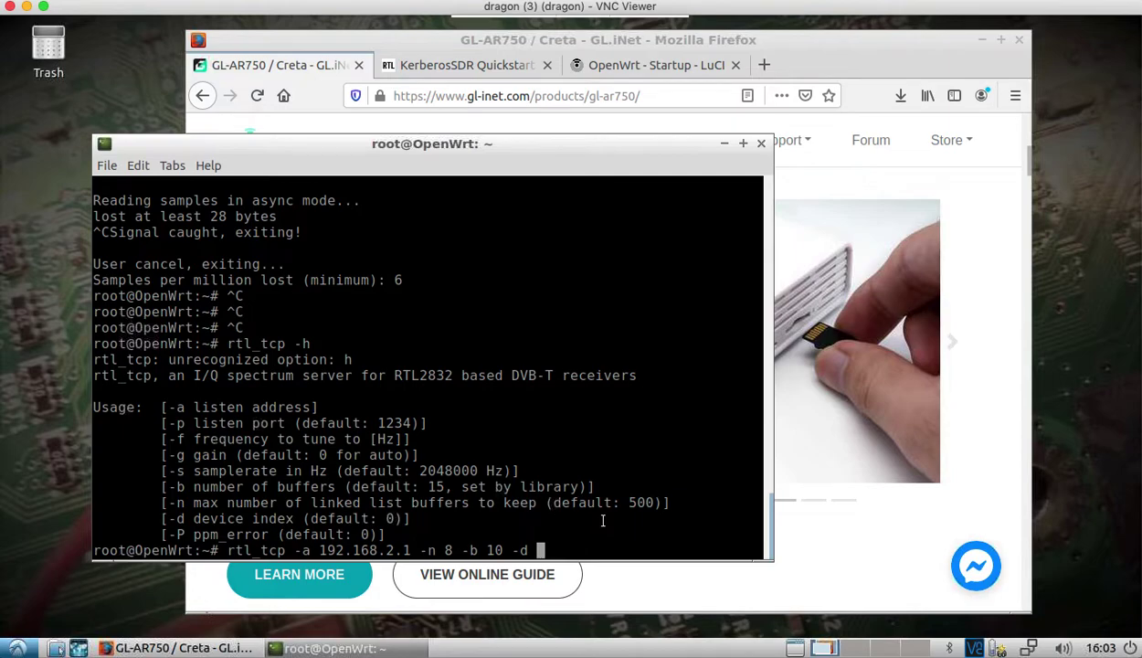
type("2")
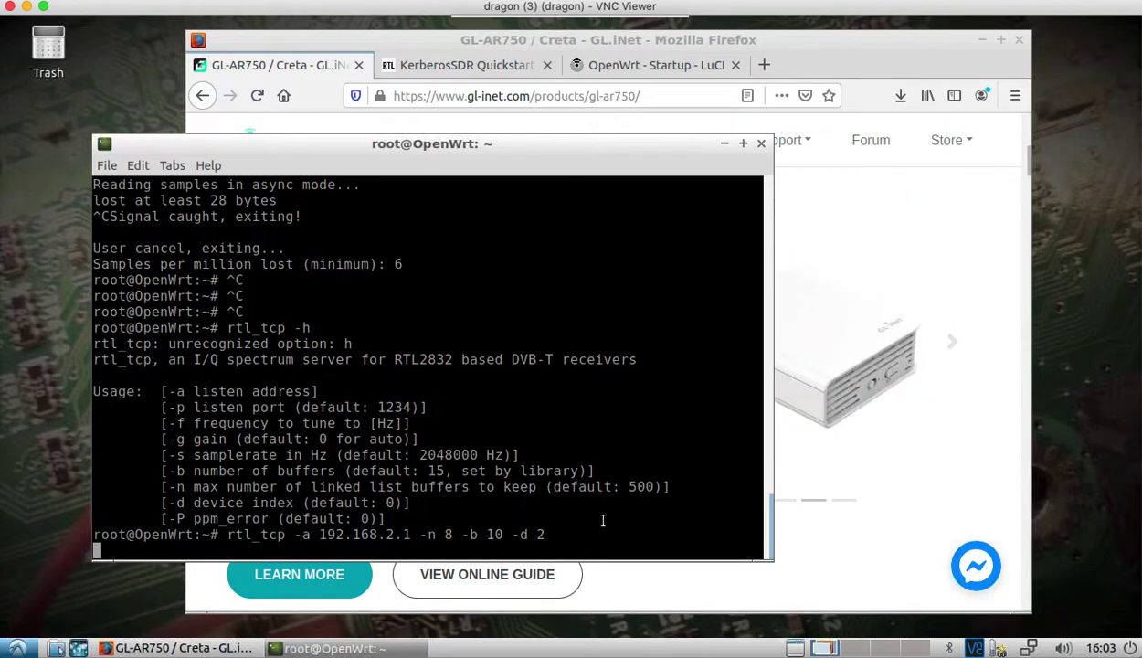
key("Return")
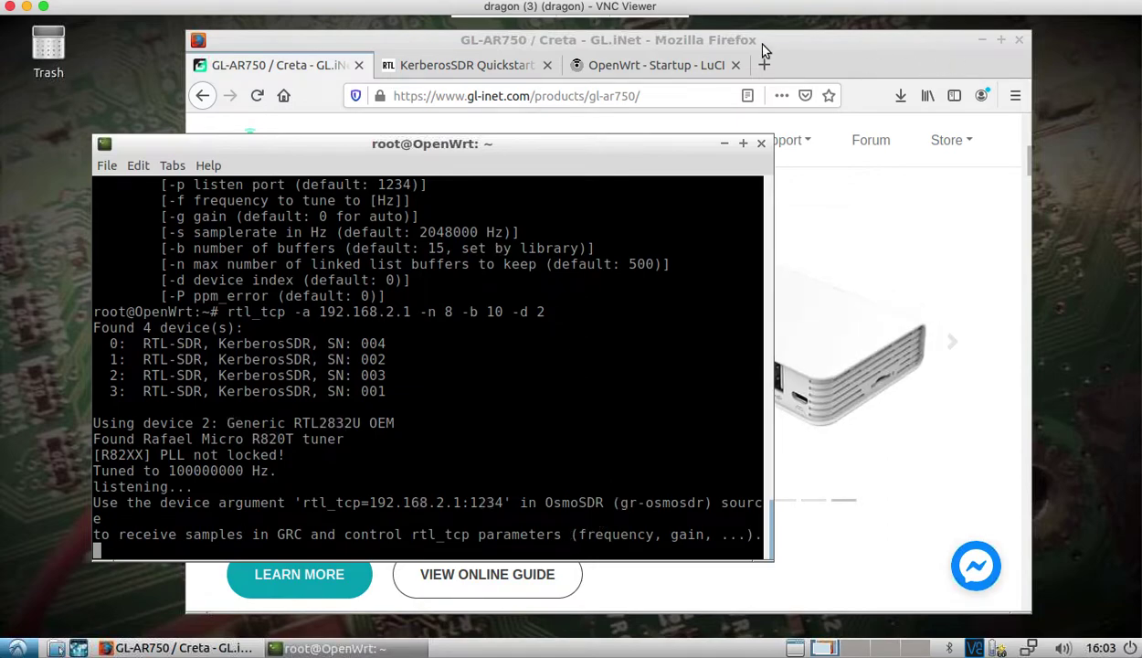
left_click_drag(790, 45, 854, 45)
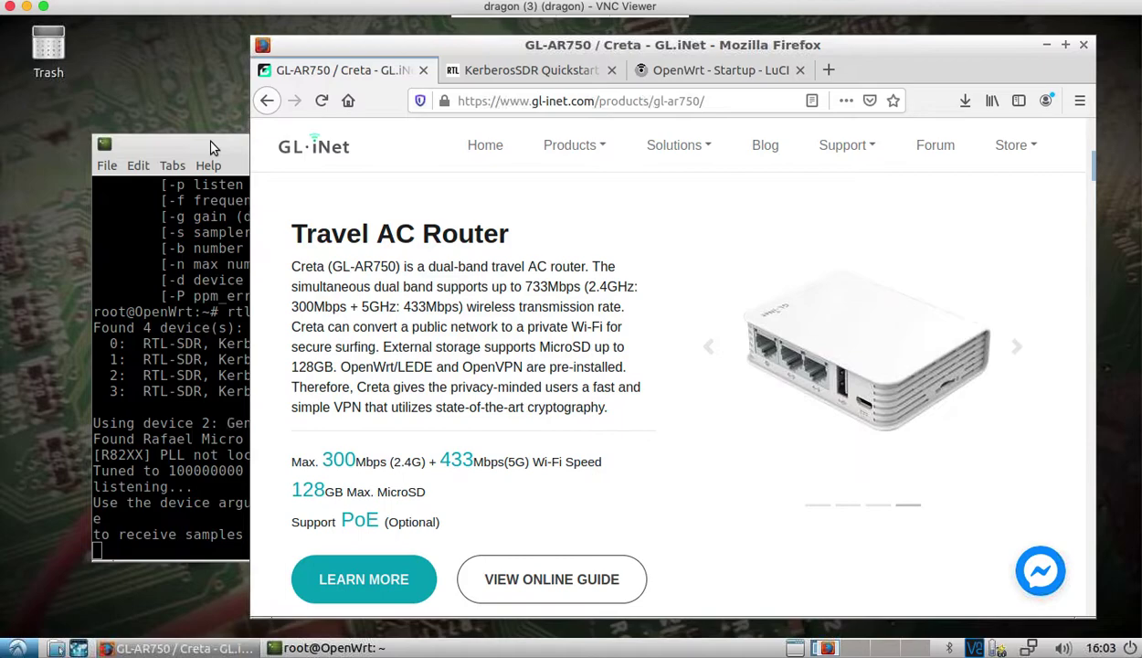
Go to the LuCI Startup page and place the cursor in rc.local above exit 0.
left_click(210, 148)
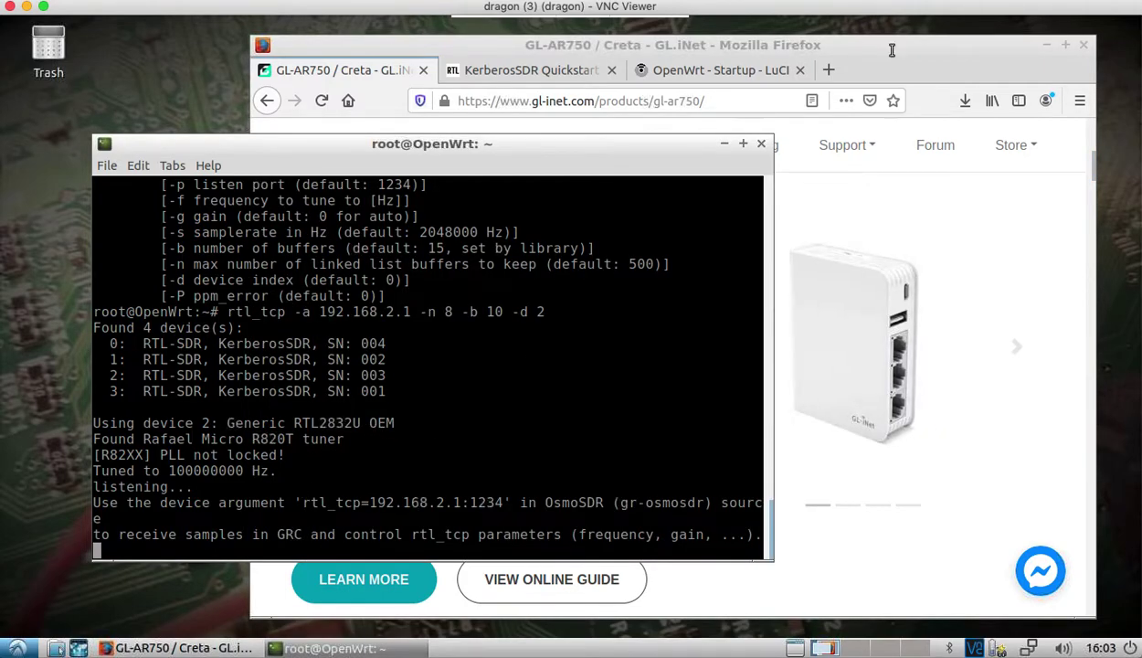
left_click(742, 73)
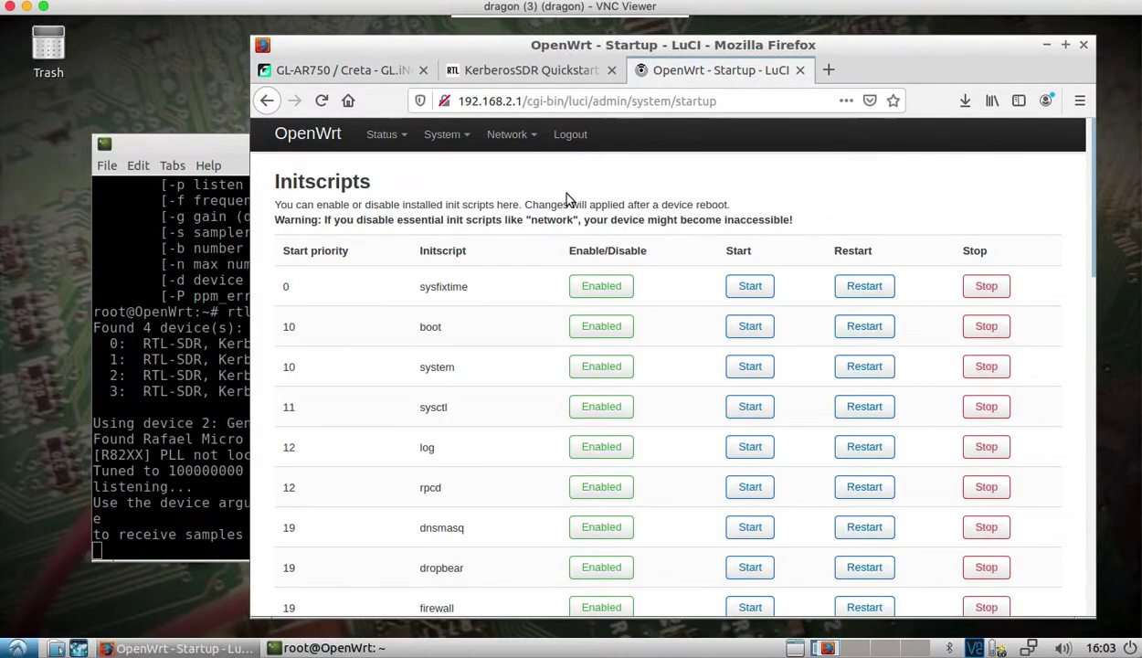
mouse_move(445, 135)
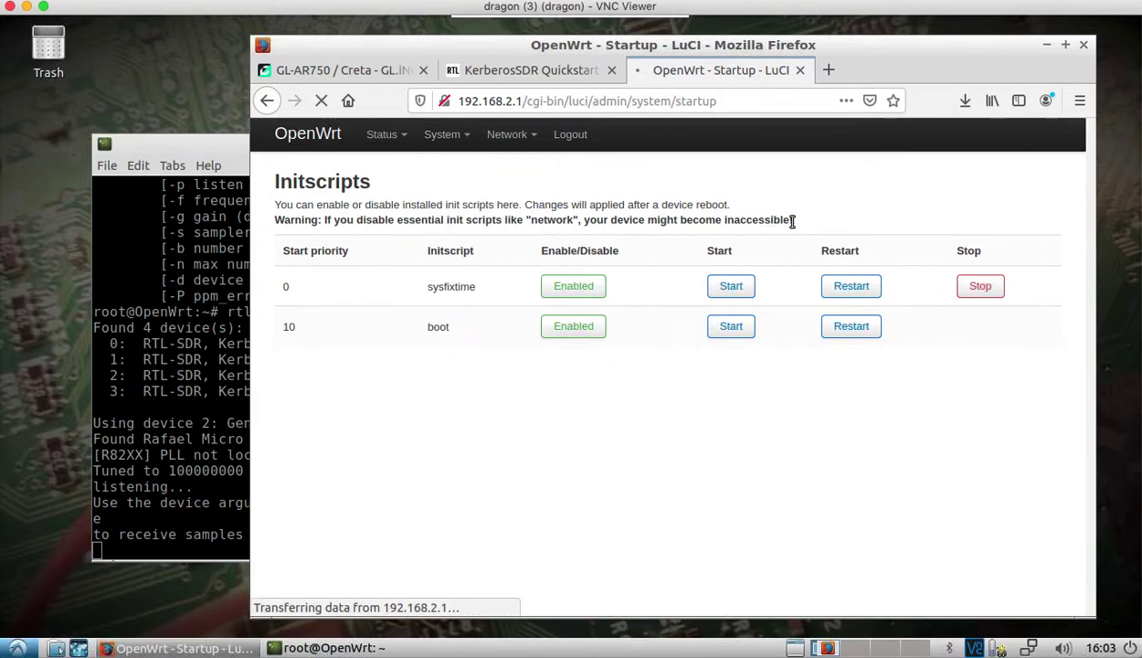
scroll(795, 226, "down", 1)
scroll(801, 225, "down", 15)
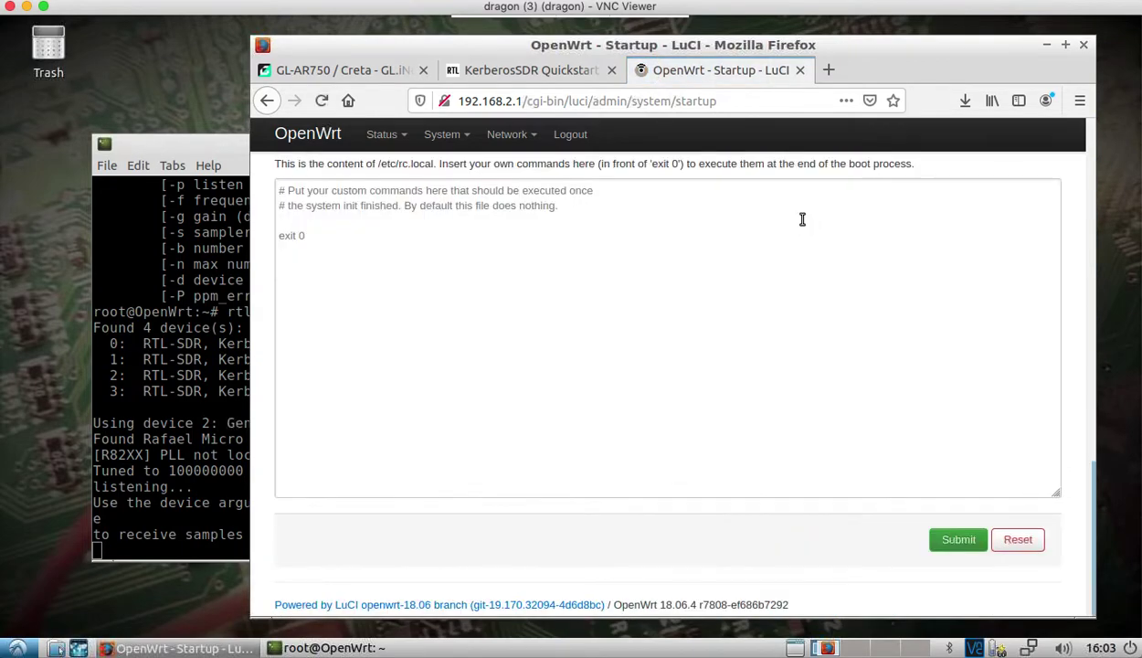
left_click(290, 219)
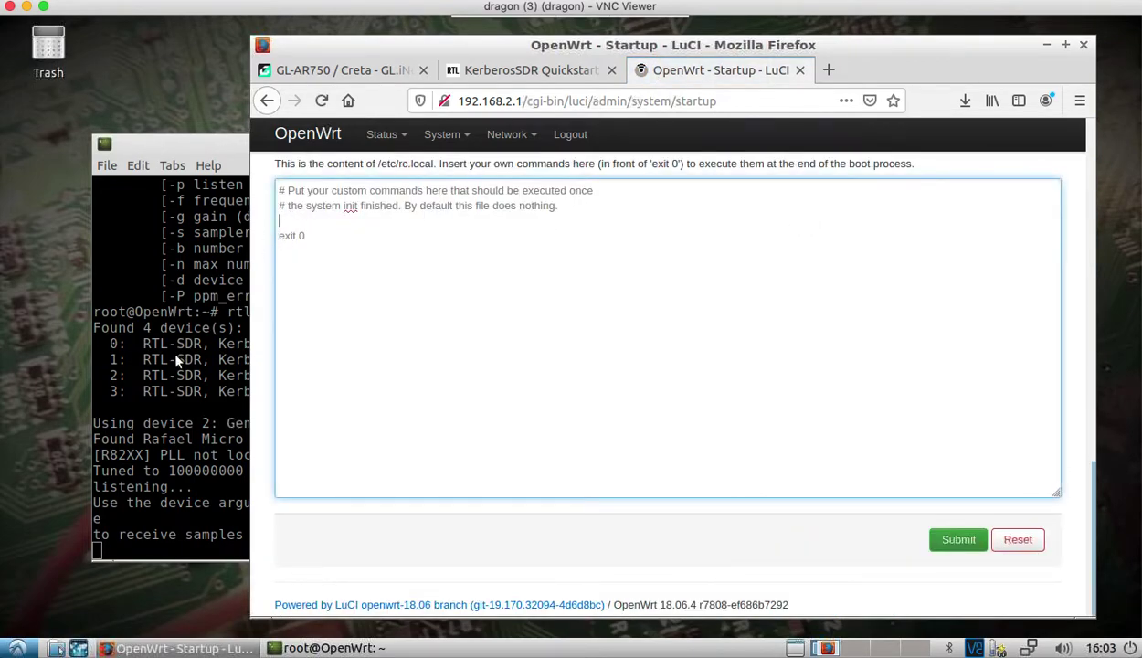
Copy the rtl_tcp -a 192.168.2.1 -n 8 -b 10 -d 2 command from the terminal into rc.local.
left_click(220, 311)
left_click_drag(227, 312, 534, 313)
right_click(535, 313)
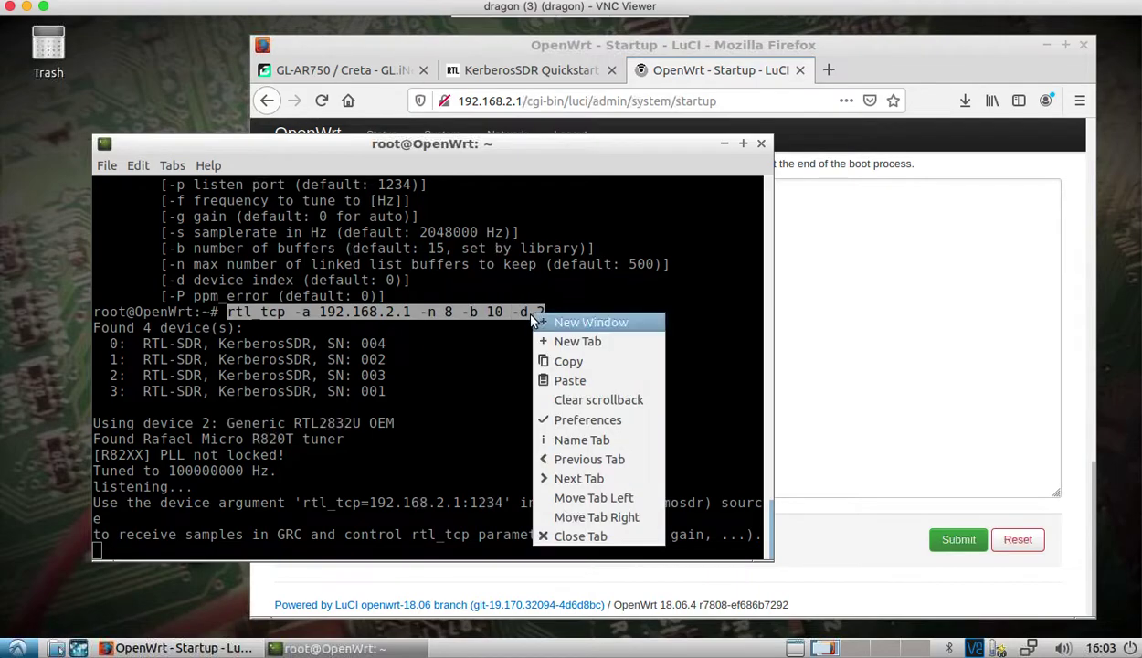
left_click(566, 353)
left_click(400, 243)
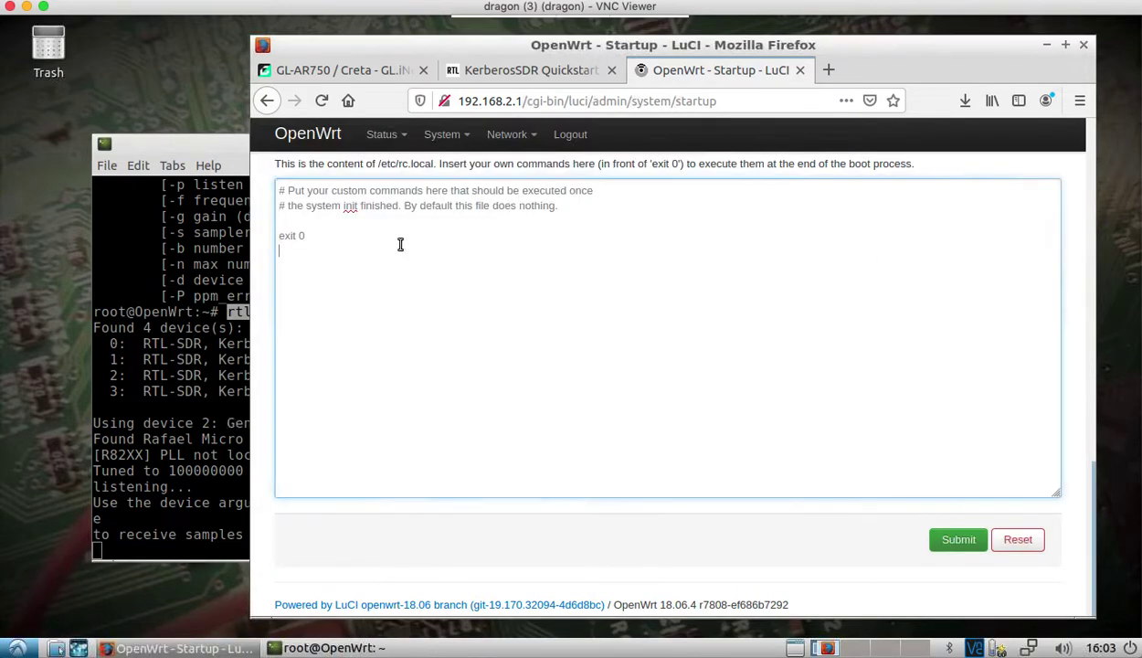
right_click(300, 229)
left_click(329, 294)
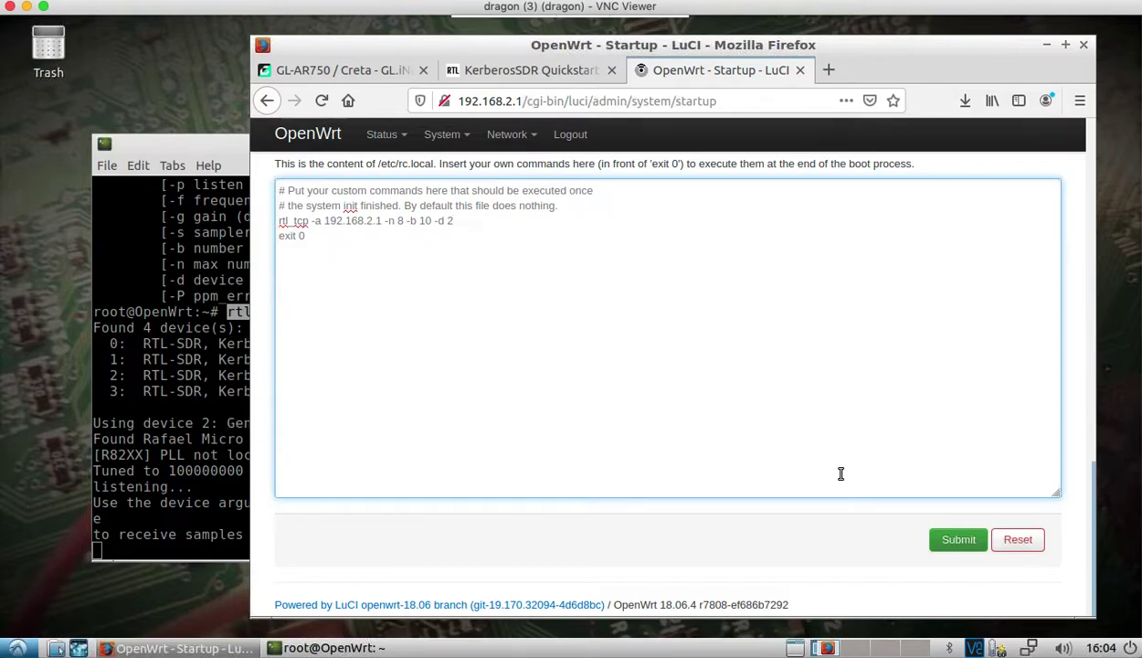
left_click(192, 391)
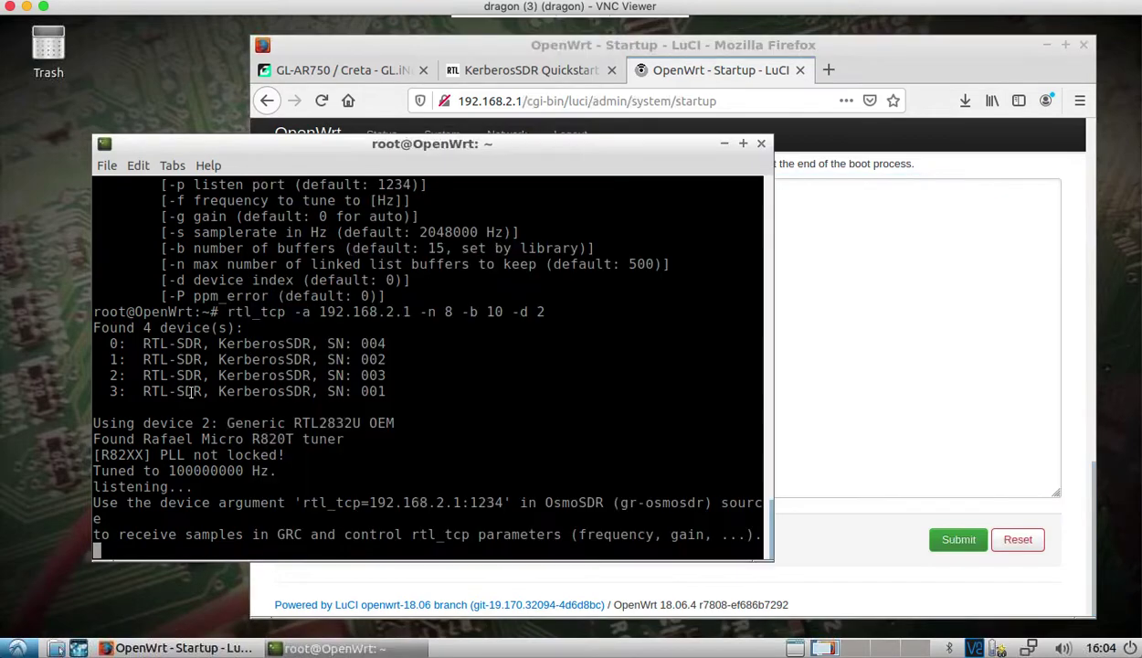
Launch Gqrx from the applications menu.
left_click(17, 647)
mouse_move(79, 481)
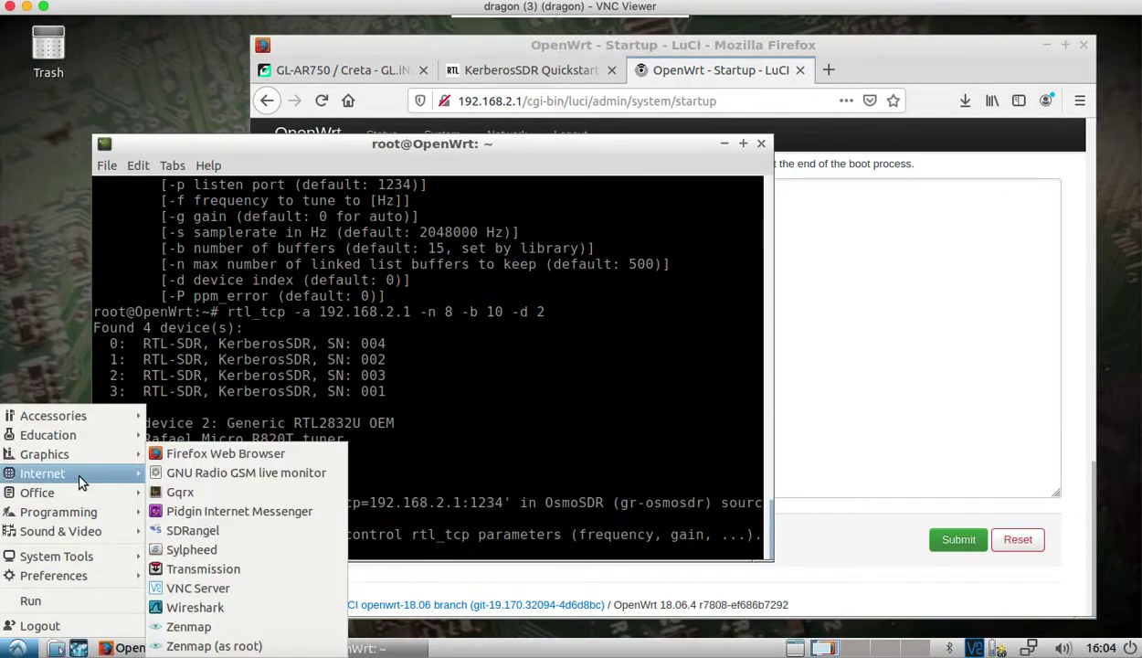
left_click(179, 491)
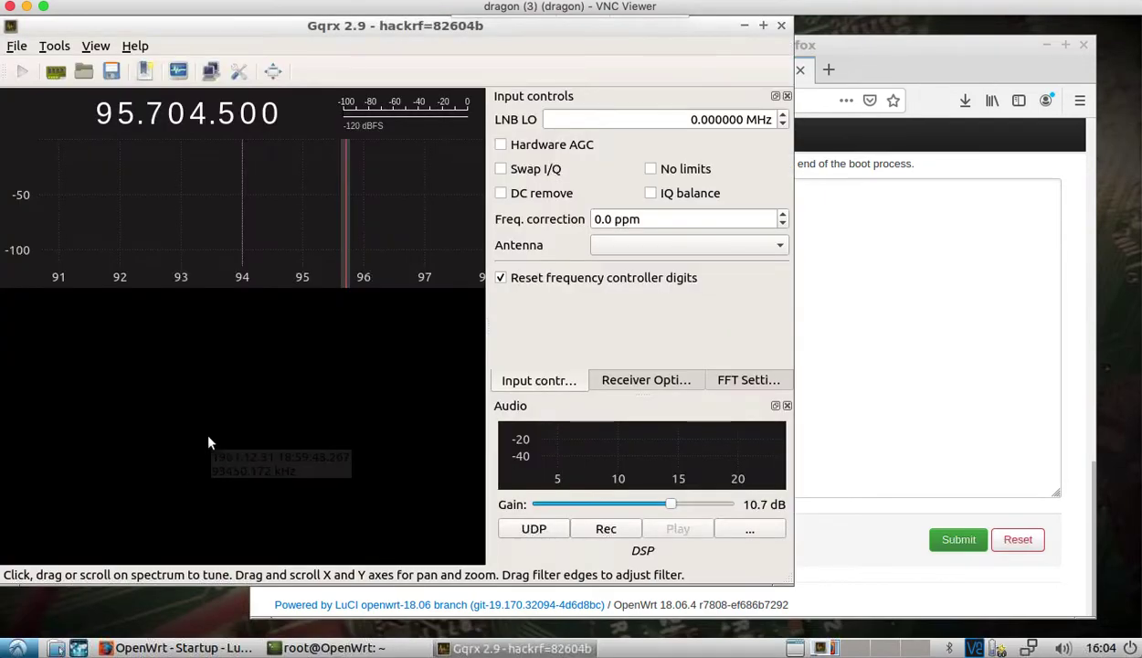
Set the Gqrx input to RTL-SDR Spectrum Server at rtl_tcp=192.168.2.1:1234 with 1800000 input rate.
left_click(56, 73)
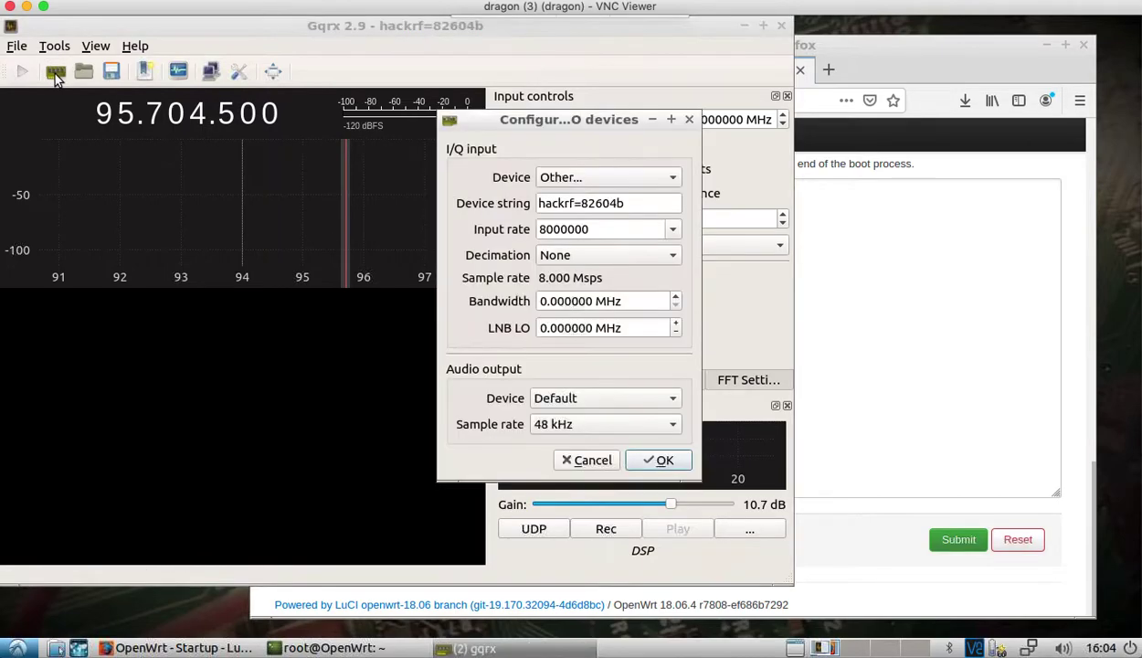
left_click(640, 180)
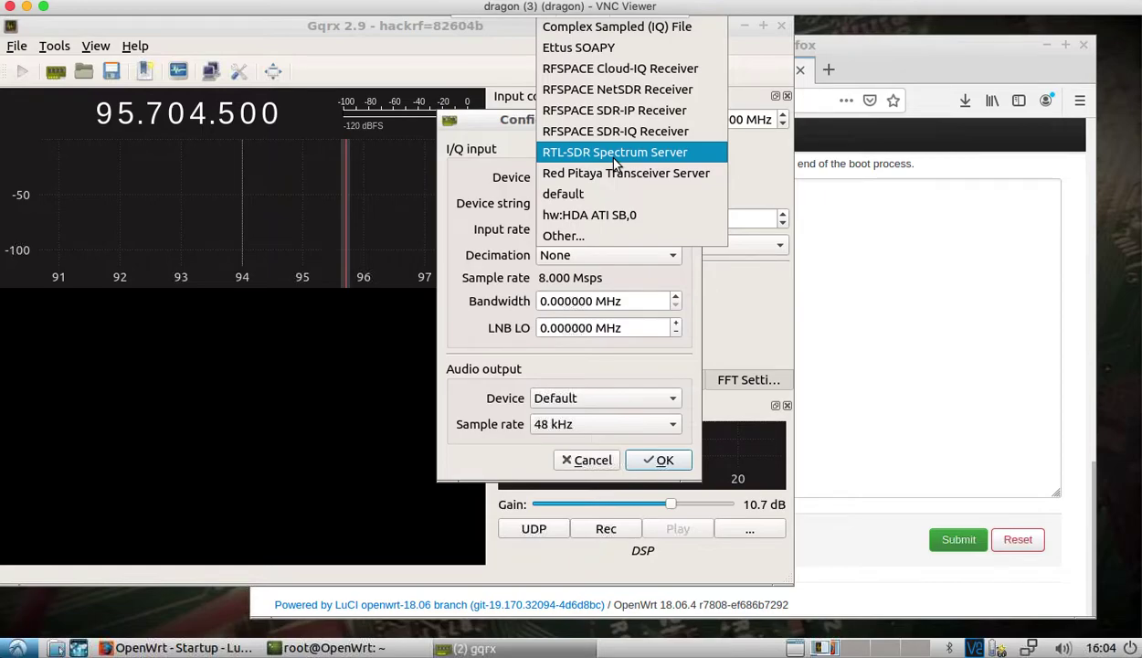
left_click(616, 163)
left_click(632, 203)
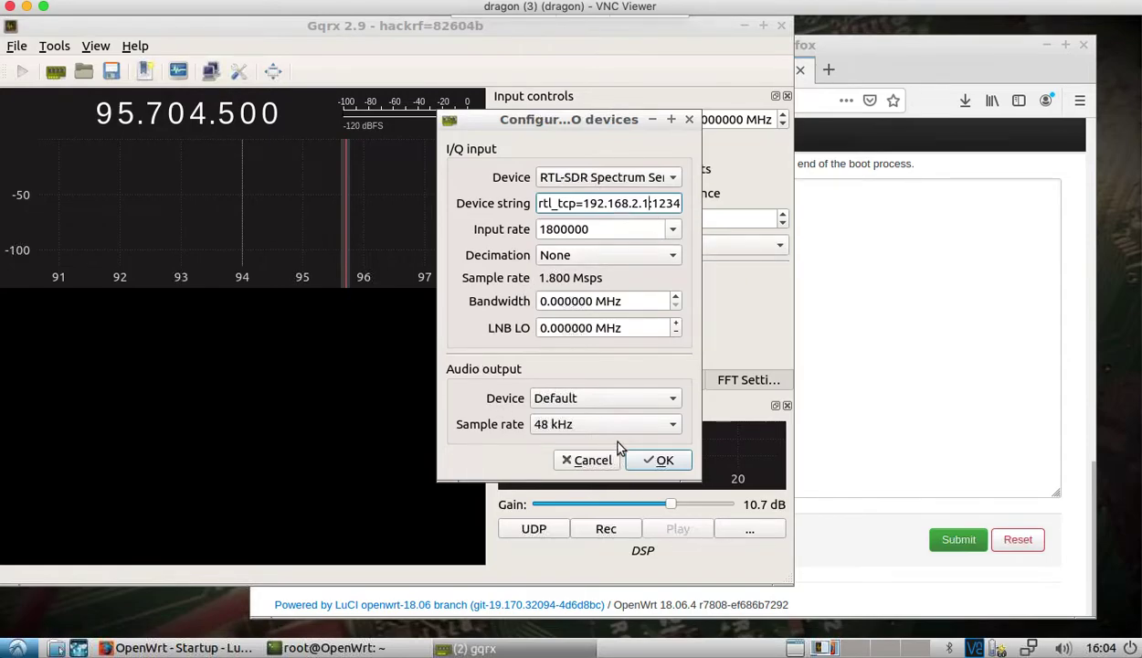
left_click(660, 460)
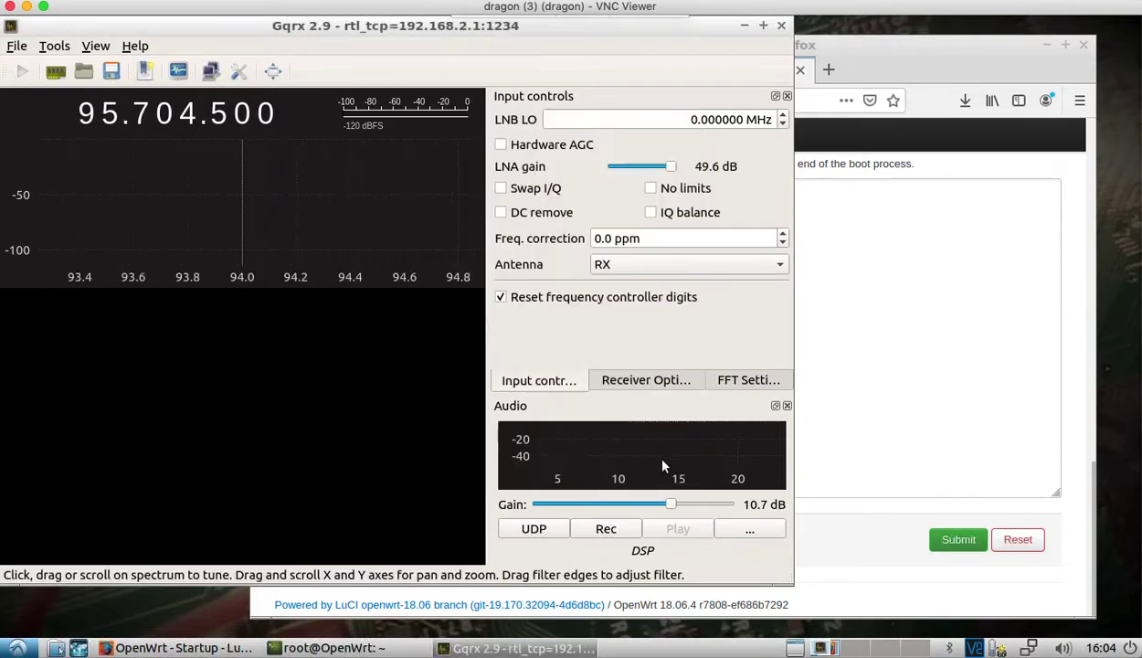
Start DSP, tune to the station near 93.49 MHz, and raise the system volume.
left_click_drag(272, 28, 457, 50)
left_click(208, 95)
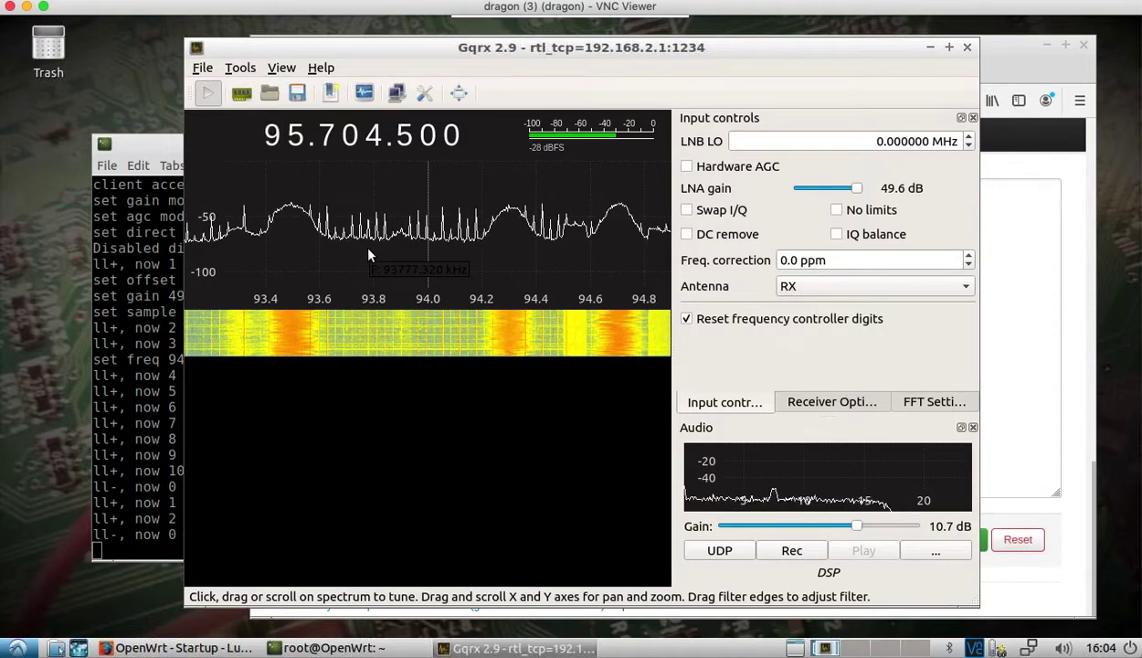
left_click(290, 218)
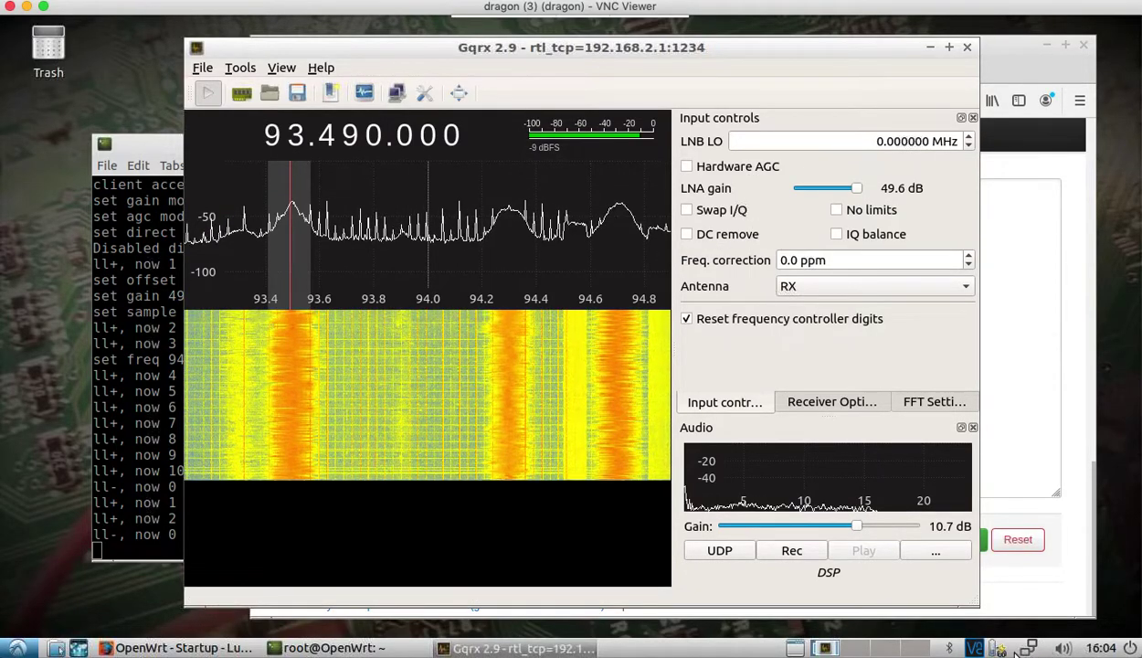
left_click(1064, 647)
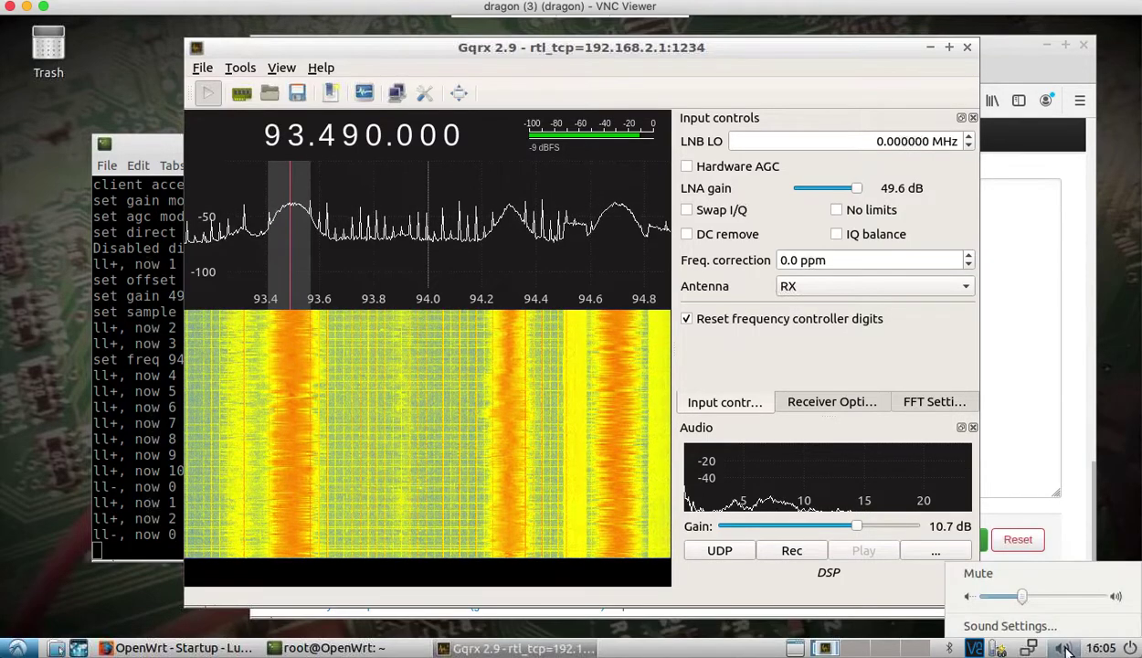
left_click_drag(1032, 598, 1044, 603)
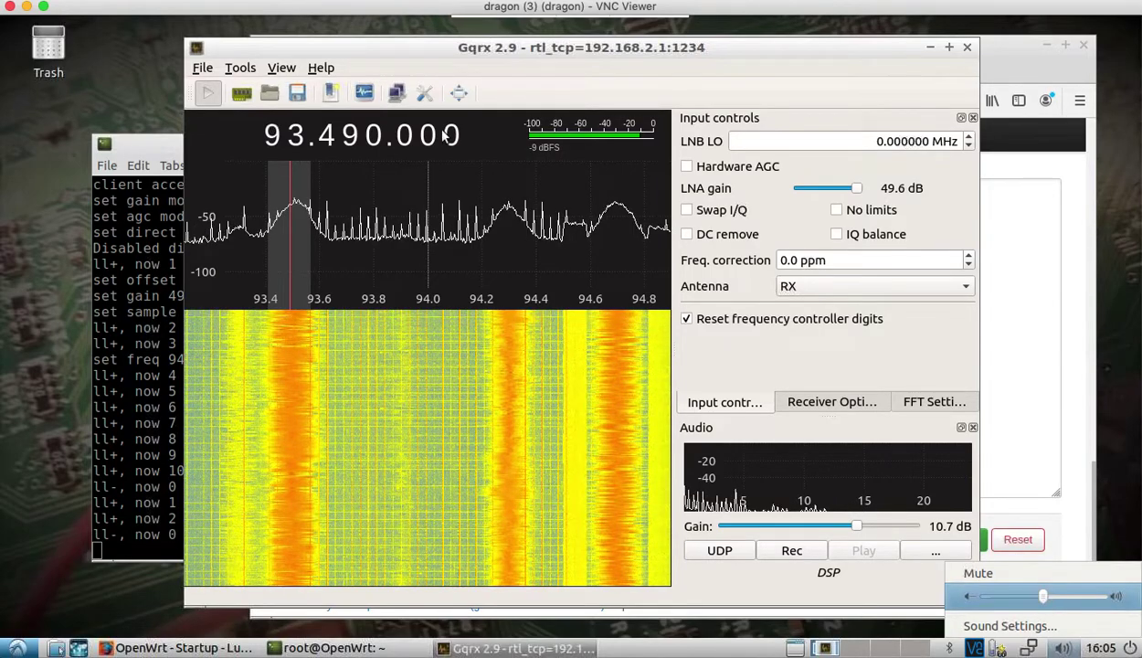
Tune to the 94.3 MHz FM station, raise the volume further, and show Receiver Options.
left_click(511, 214)
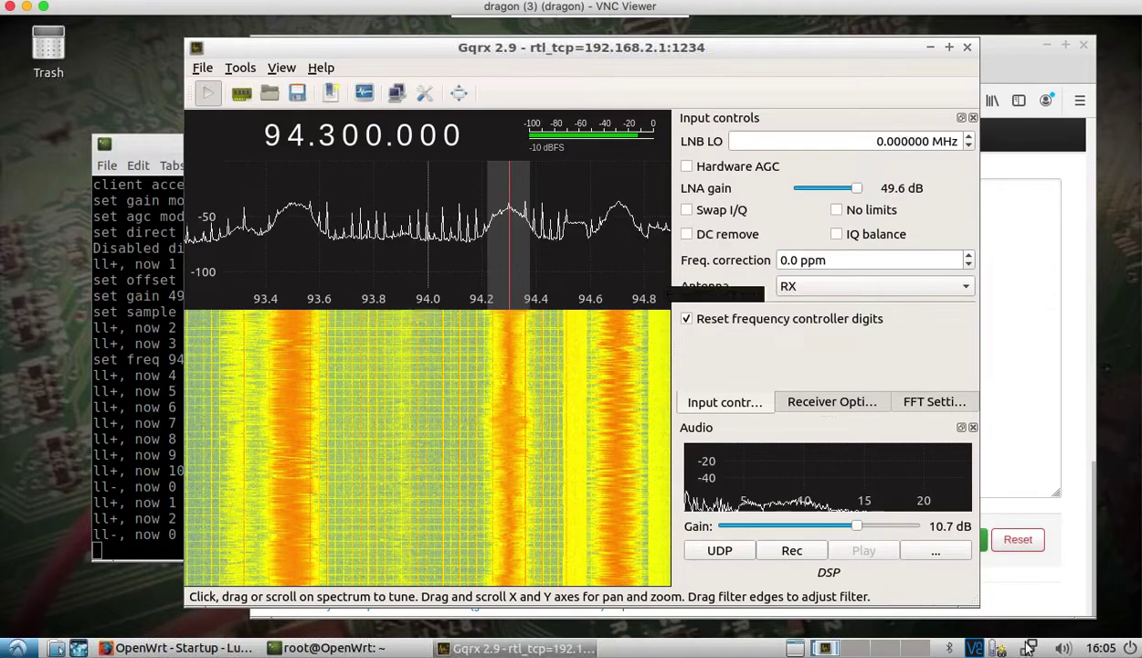
left_click(1062, 647)
left_click_drag(1041, 597, 1053, 599)
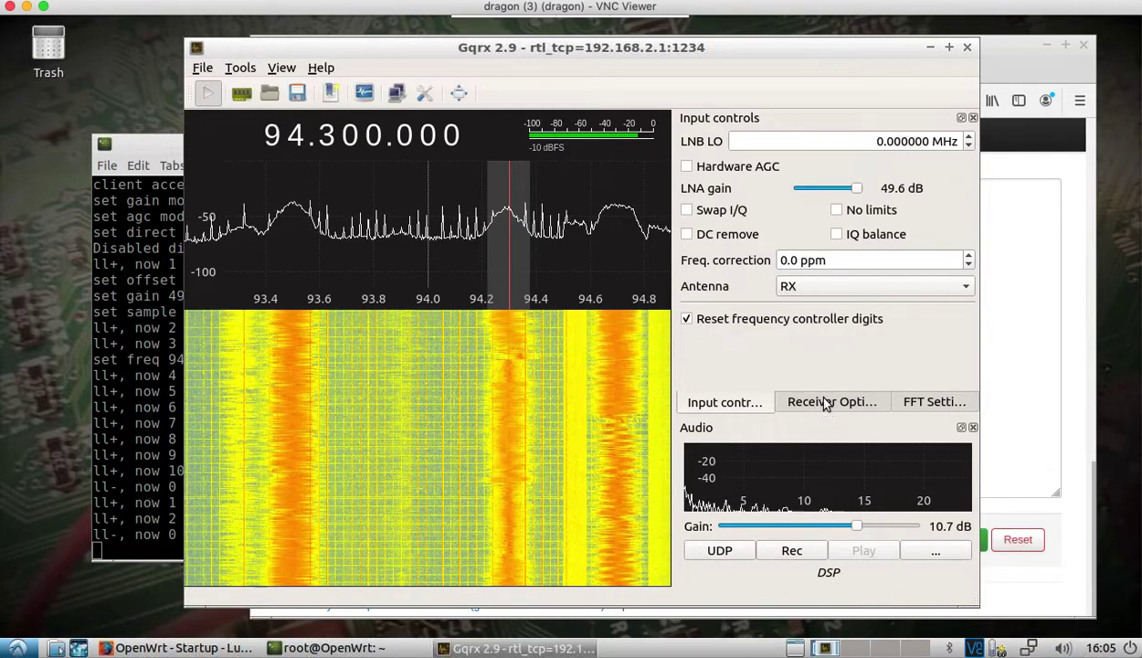
left_click(824, 406)
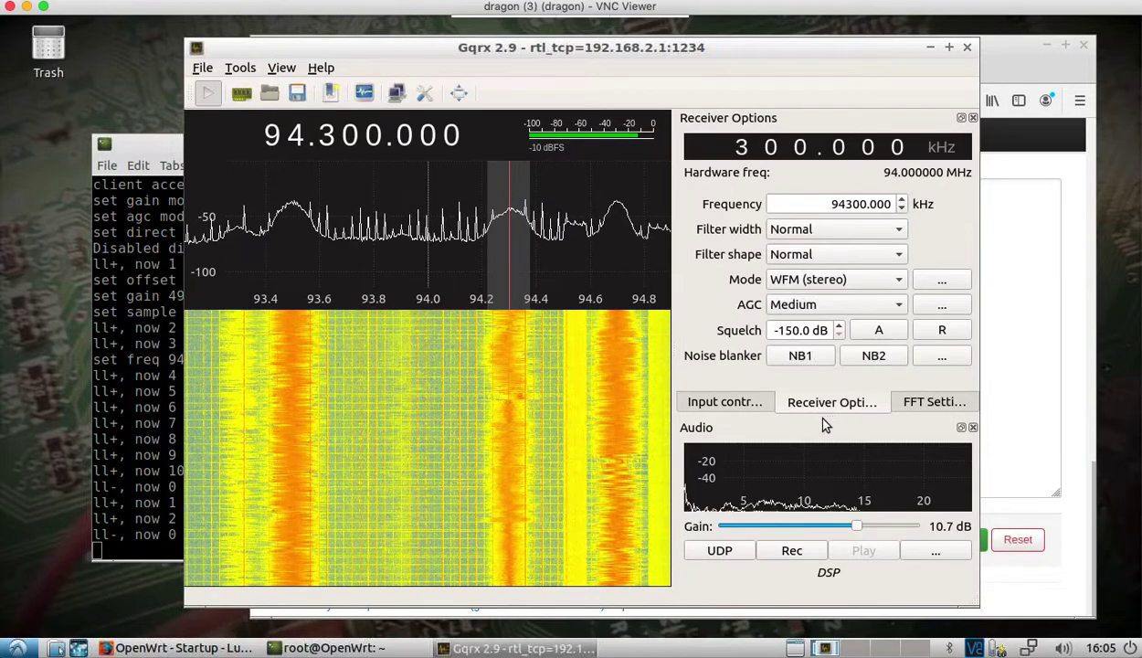
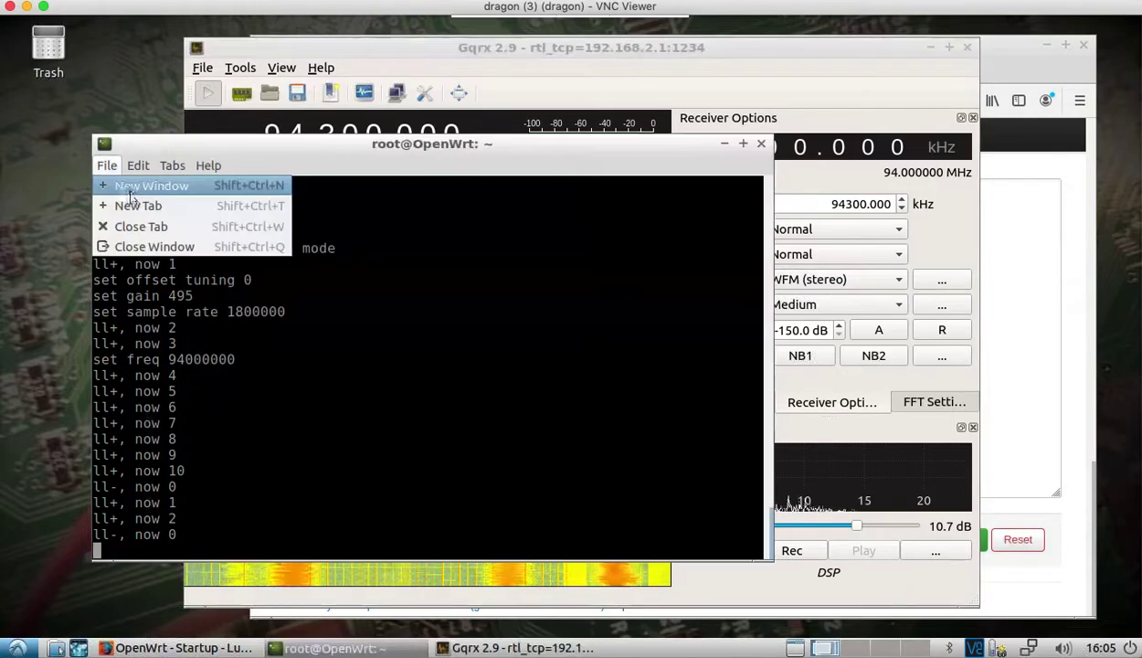
left_click(132, 201)
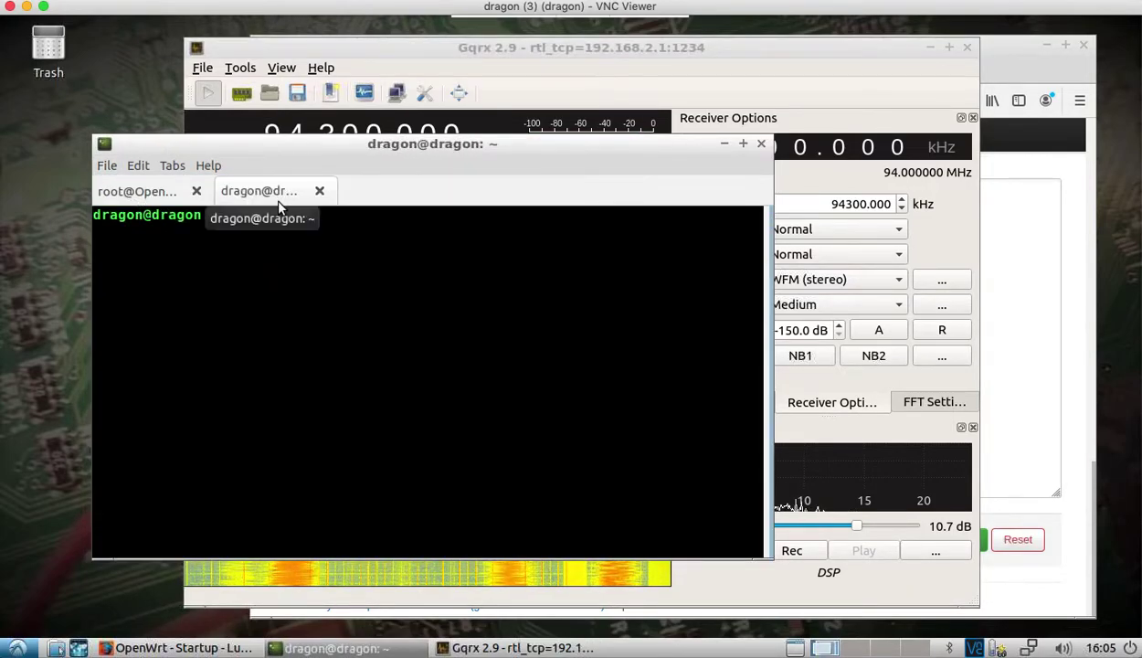
type("ssh root@192.168.2")
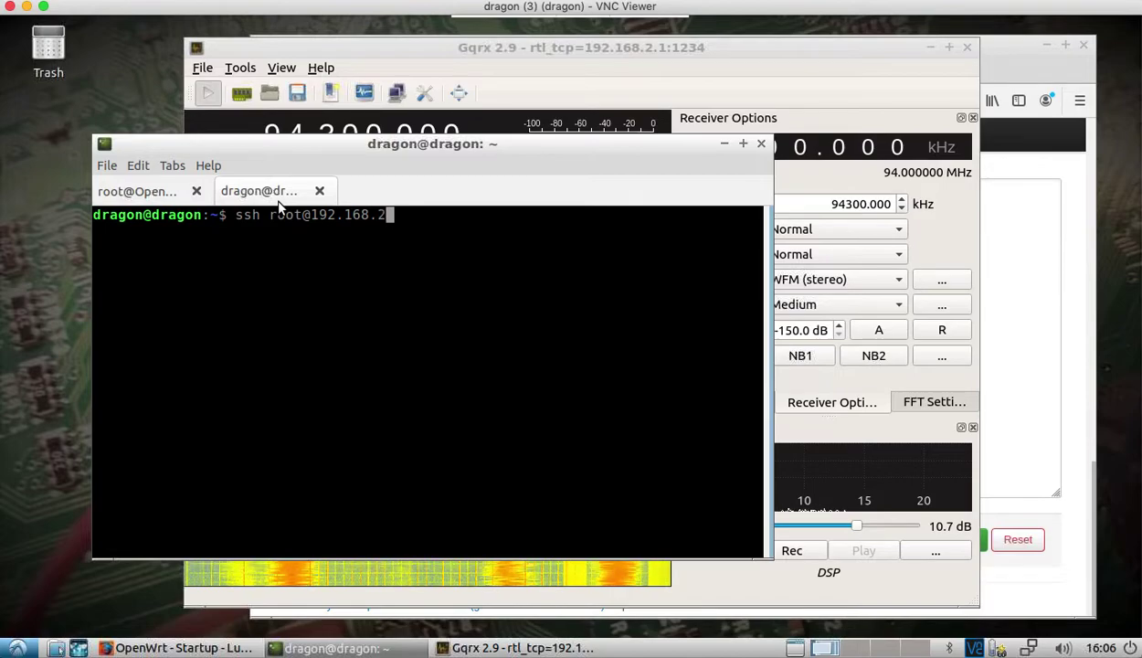
type(".1")
key("Return")
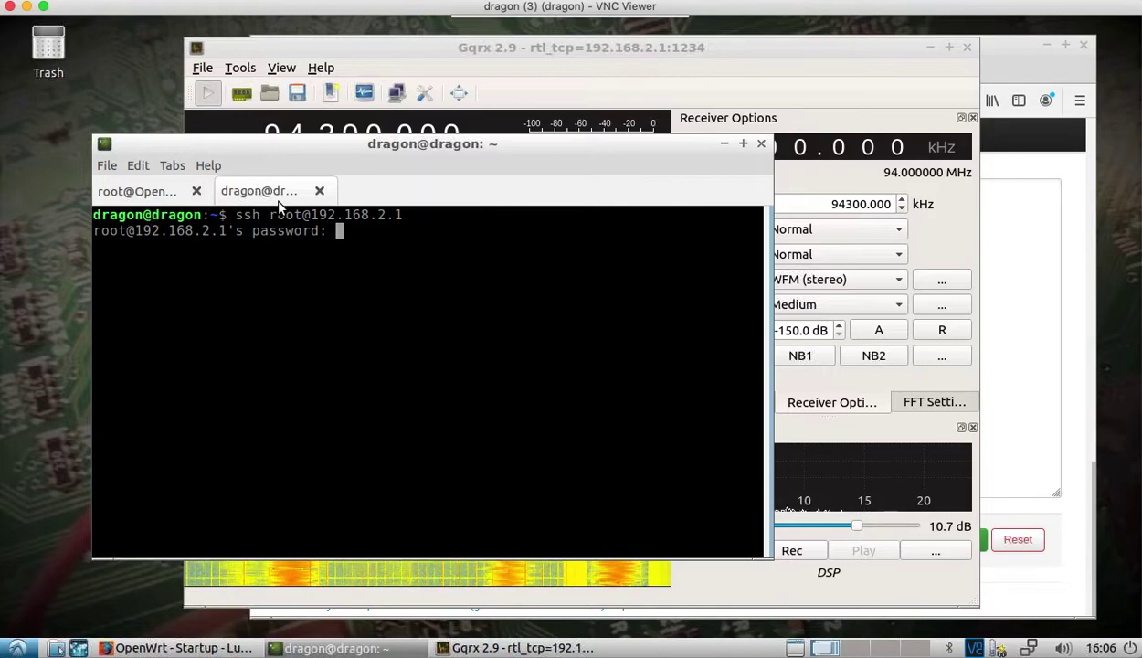
key("Return")
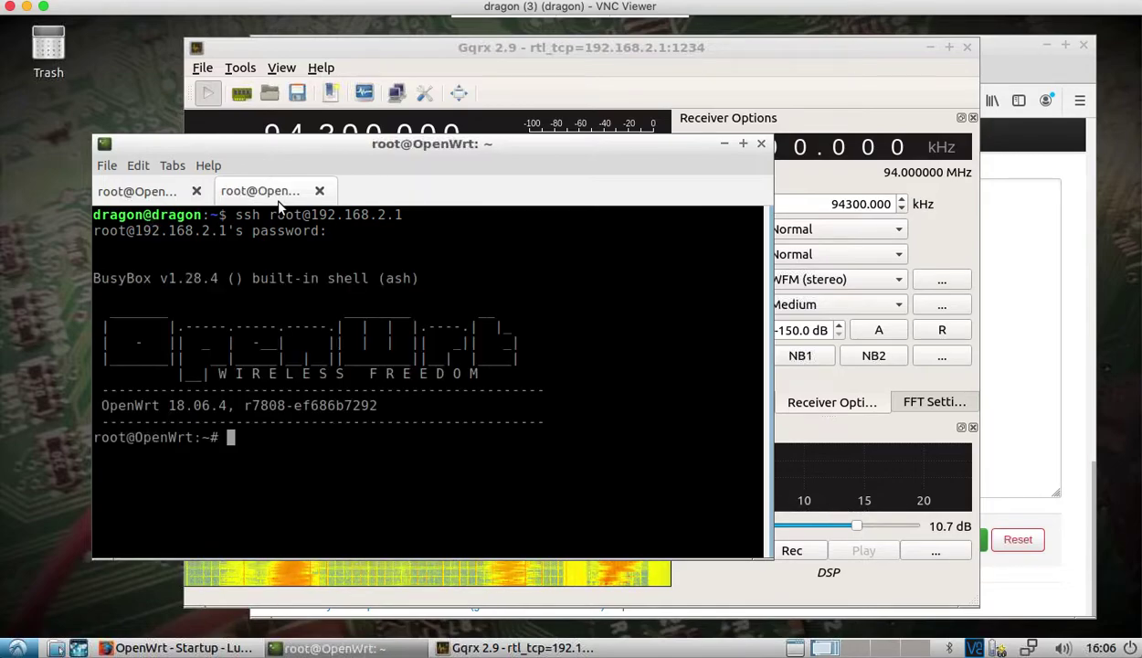
Check the rtl_tcp help, then start rtl_tcp on 192.168.2.1 port 2345 with device 3.
type("rtl_")
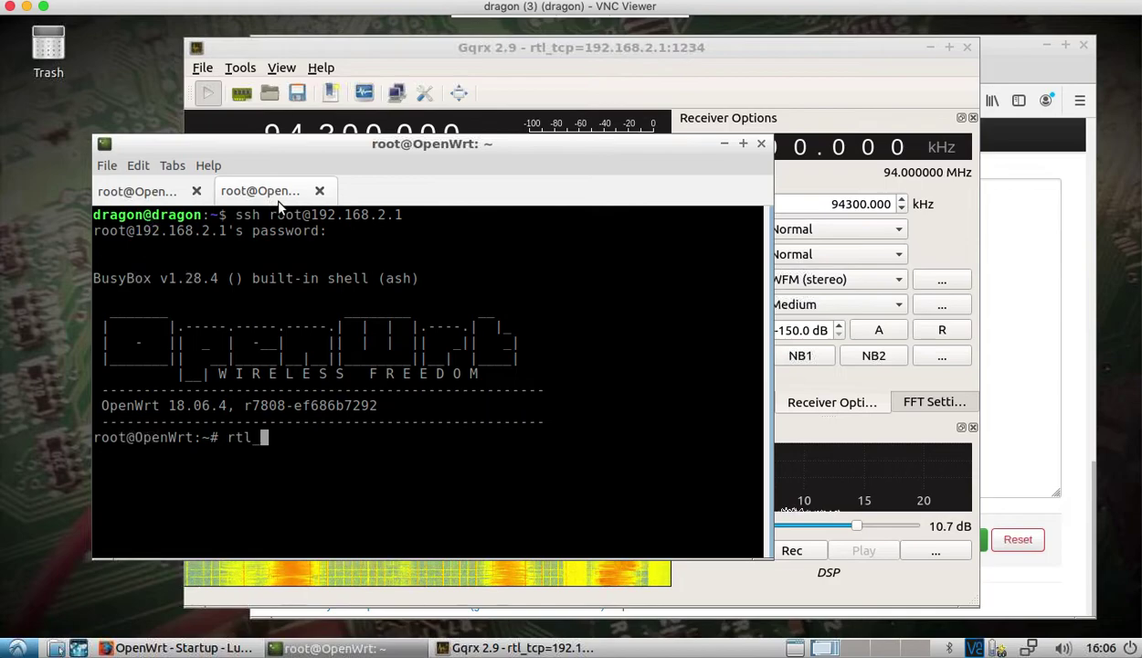
key("Tab")
key("Tab")
key("Tab")
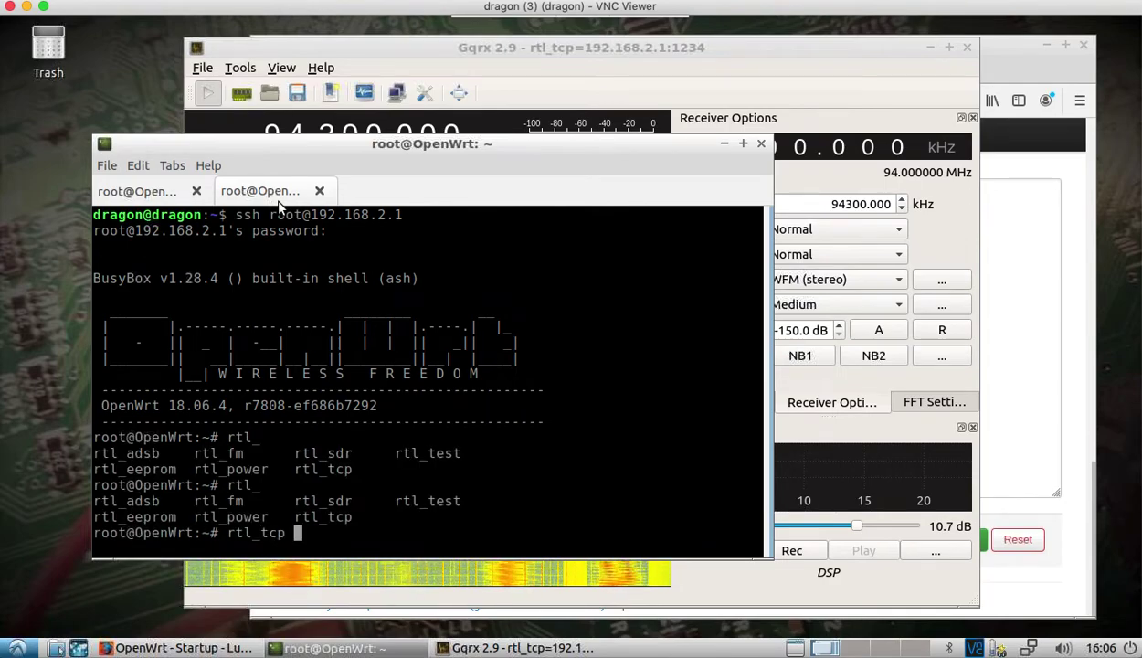
type("tcp -h")
key("Return")
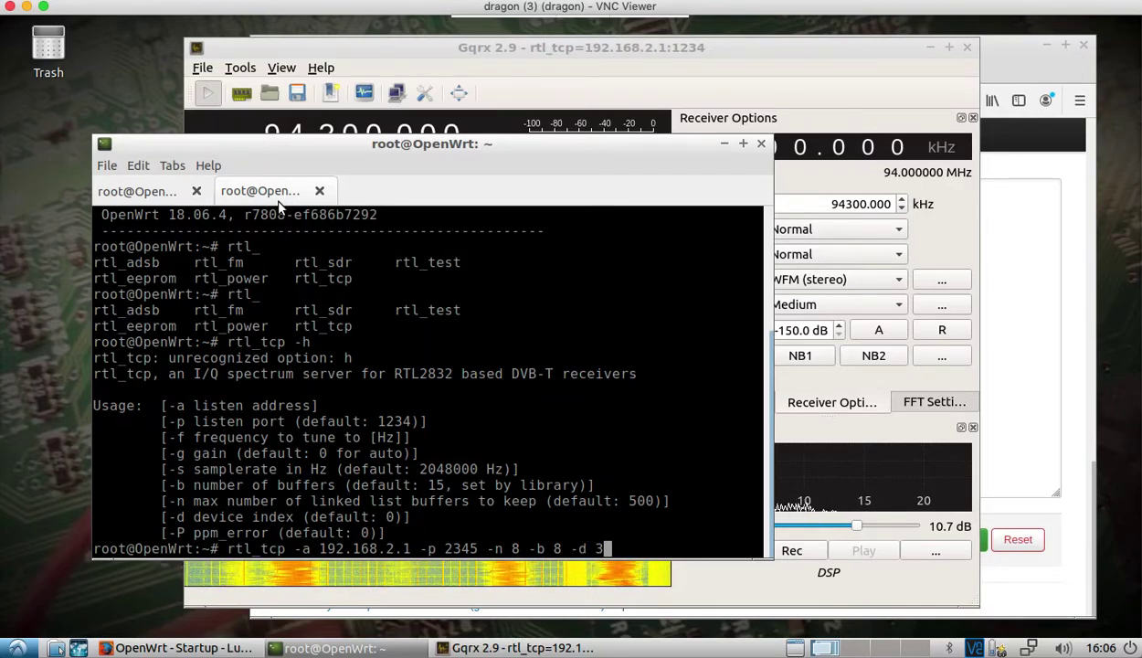
key("Return")
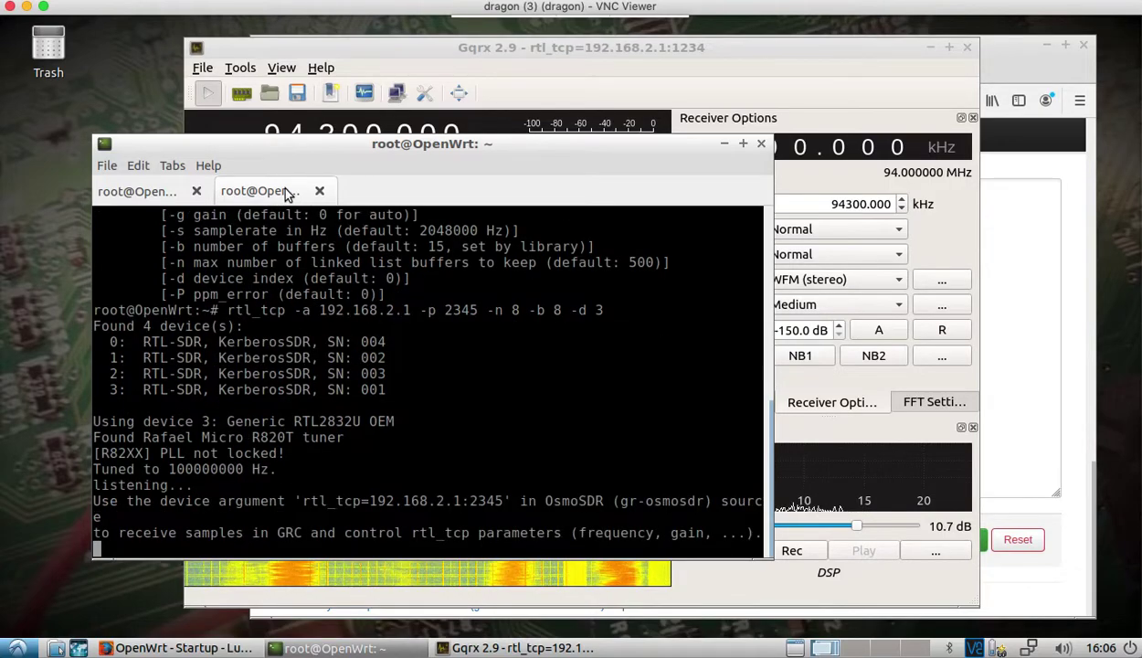
Stop DSP in Gqrx and change the device string port from 1234 to 2345 (rtl_tcp=192.168.2.1:2345).
left_click_drag(307, 157, 264, 140)
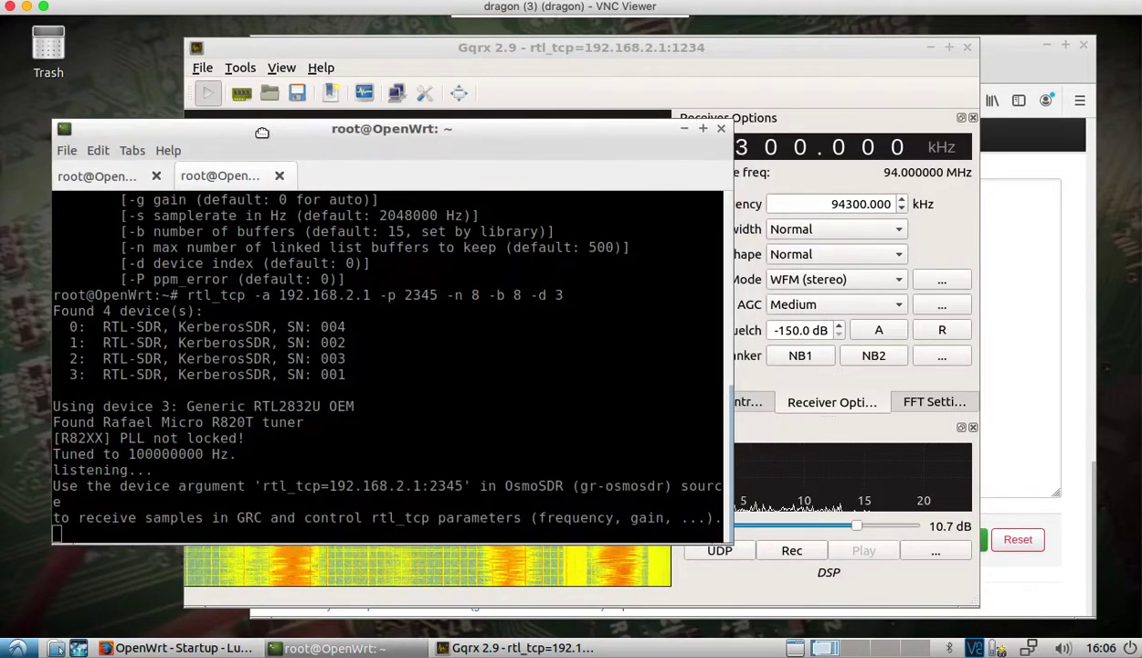
left_click(398, 53)
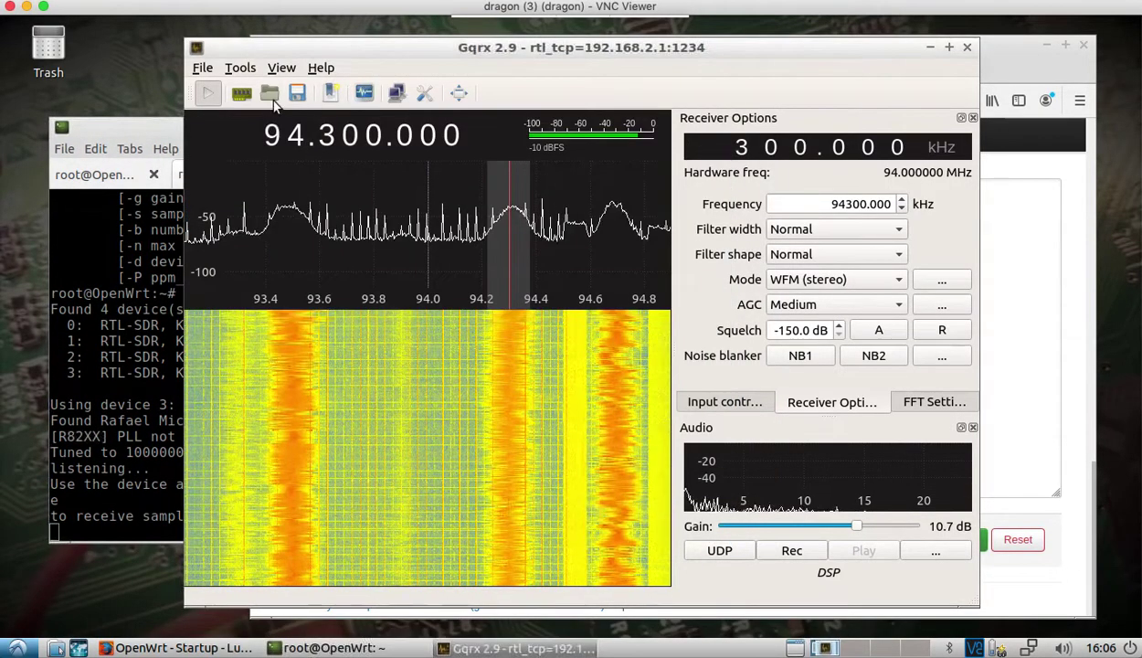
left_click(206, 93)
left_click(241, 93)
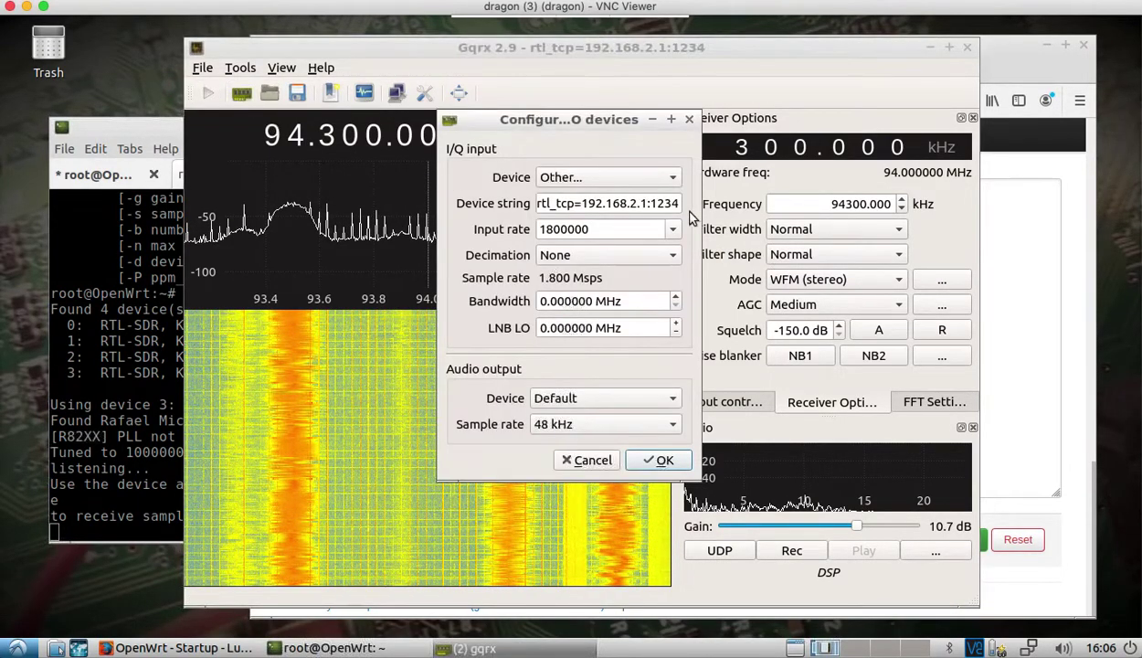
left_click_drag(655, 205, 680, 206)
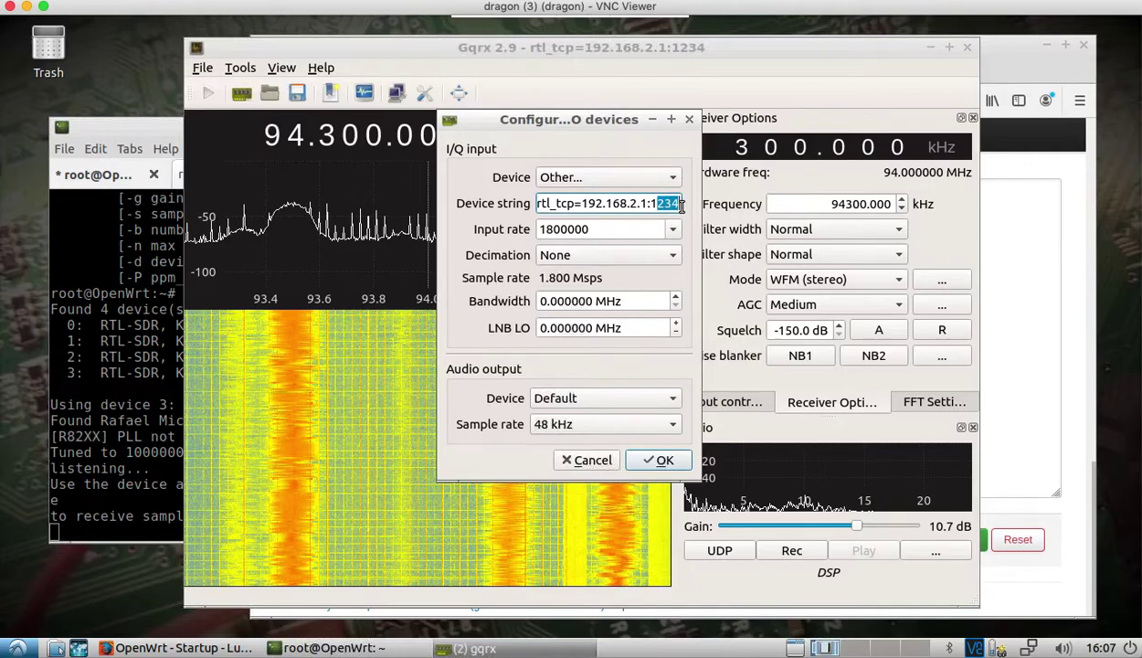
key("BackSpace")
type("2345")
left_click(660, 461)
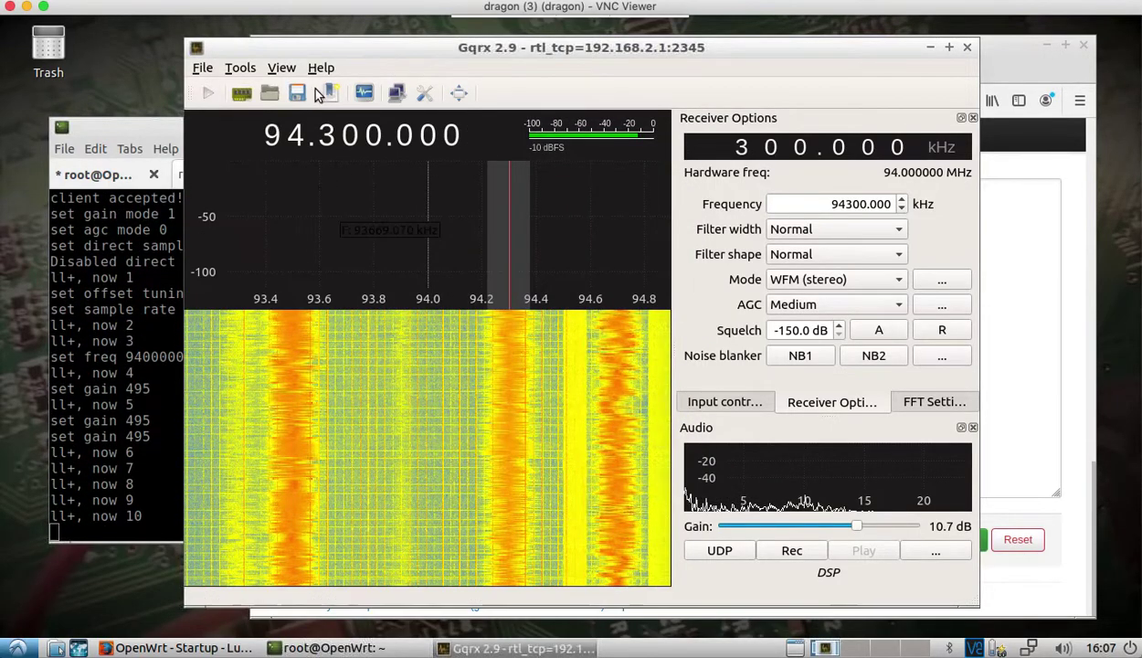
Start DSP and try spectrum peaks near 93.6, 94, 91.1 and 91.9 MHz.
left_click(209, 93)
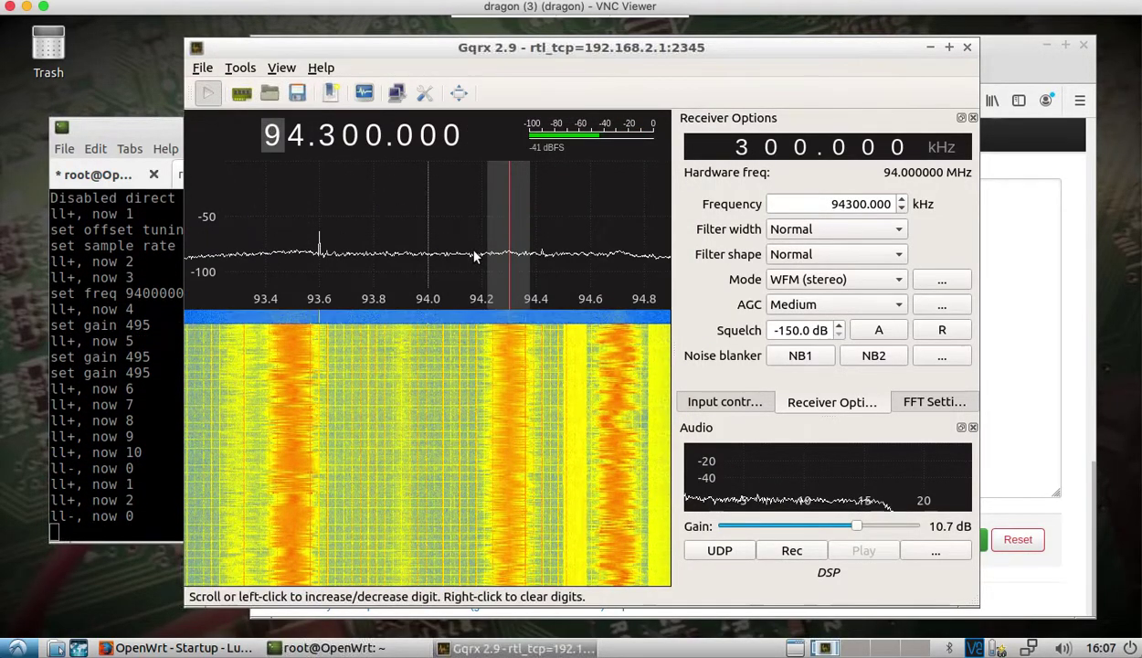
left_click(316, 253)
right_click(299, 136)
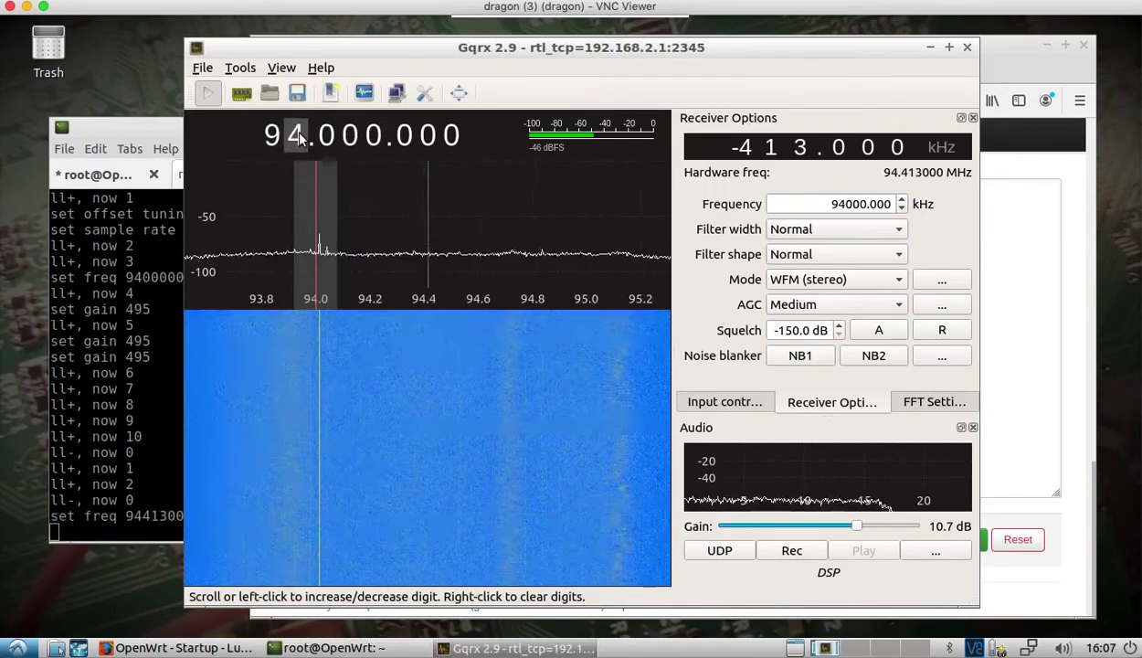
scroll(299, 136, "down", 4)
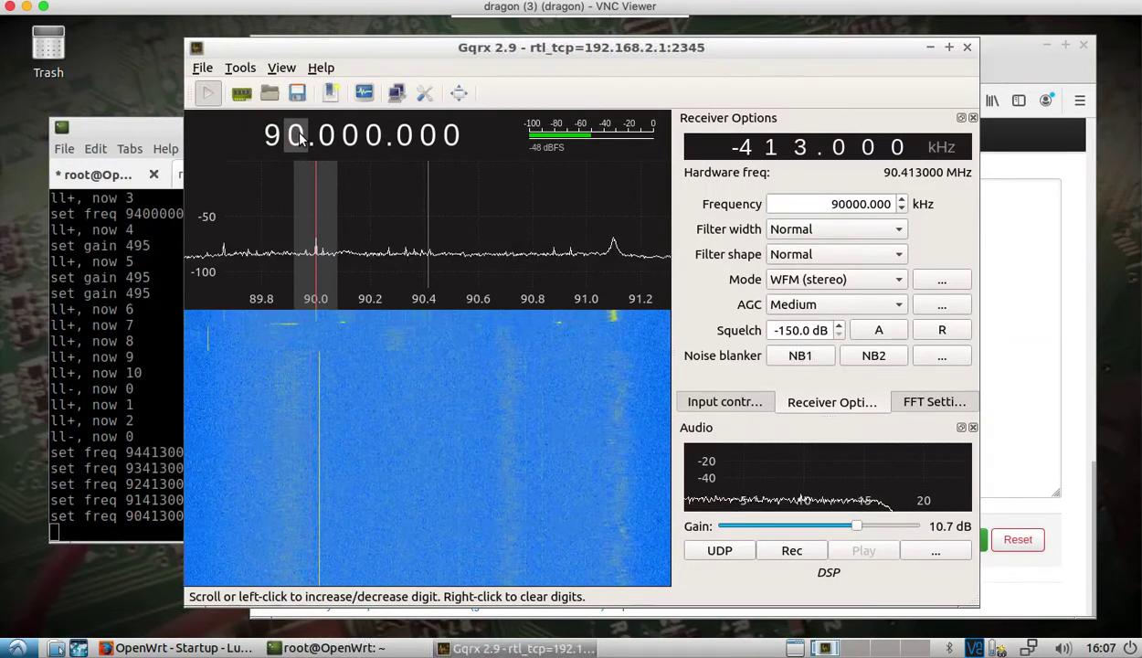
scroll(298, 135, "up", 1)
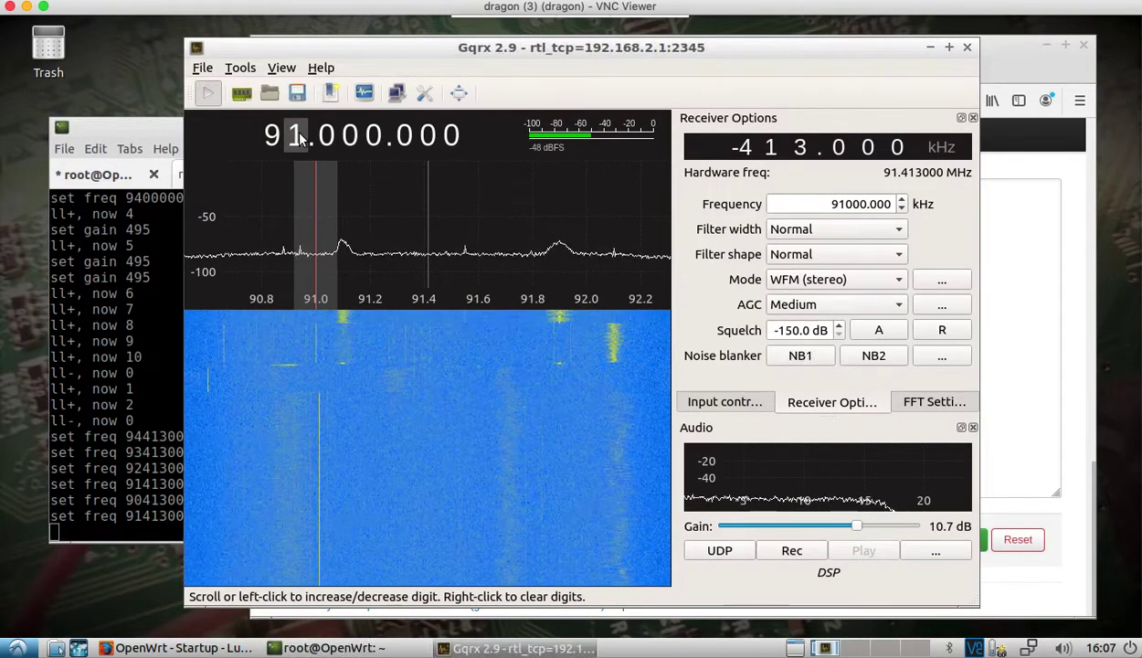
left_click(343, 249)
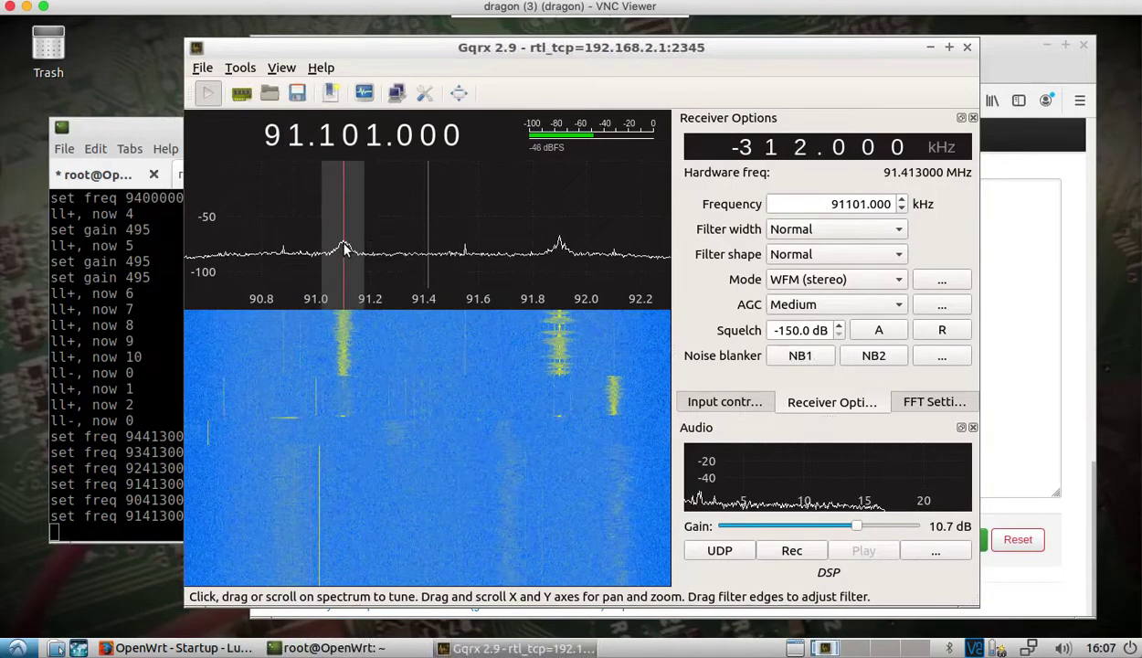
left_click(558, 244)
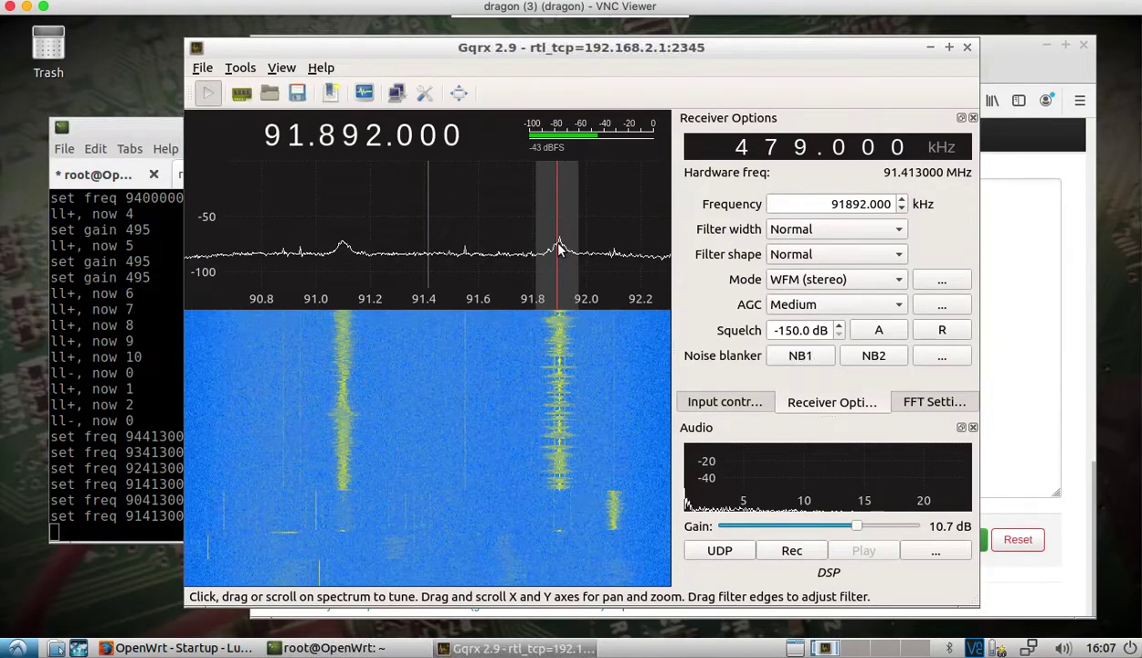
Reset to 90 MHz, tune up to the 96.509 MHz station, and bring the router terminal's log forward.
right_click(294, 137)
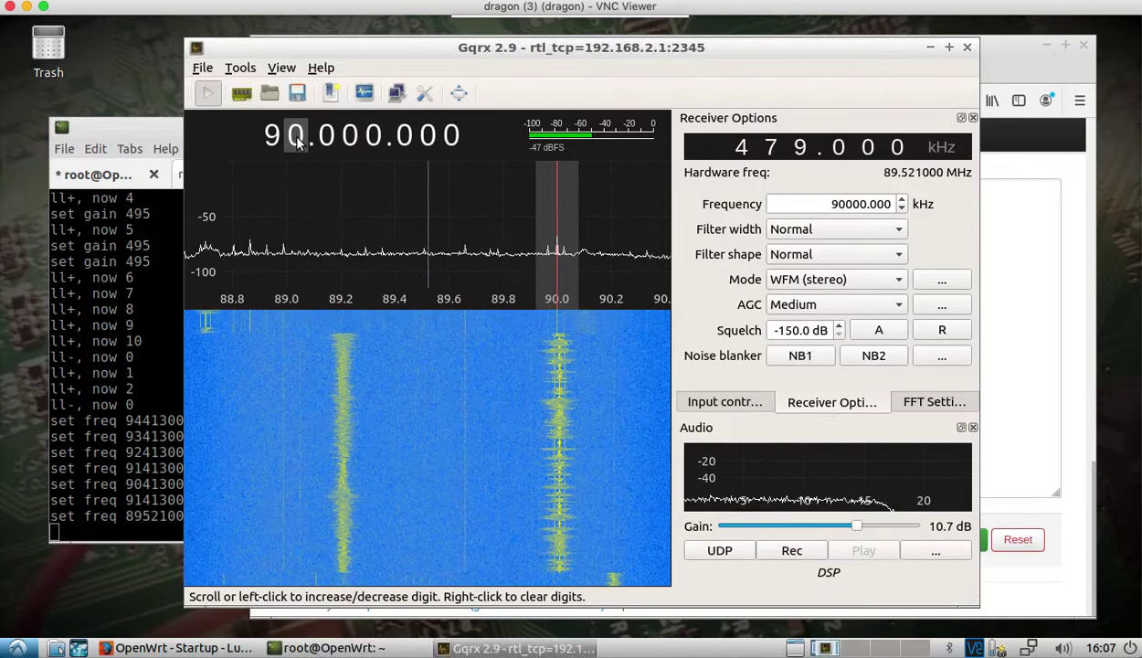
scroll(297, 140, "up", 1)
scroll(296, 141, "up", 3)
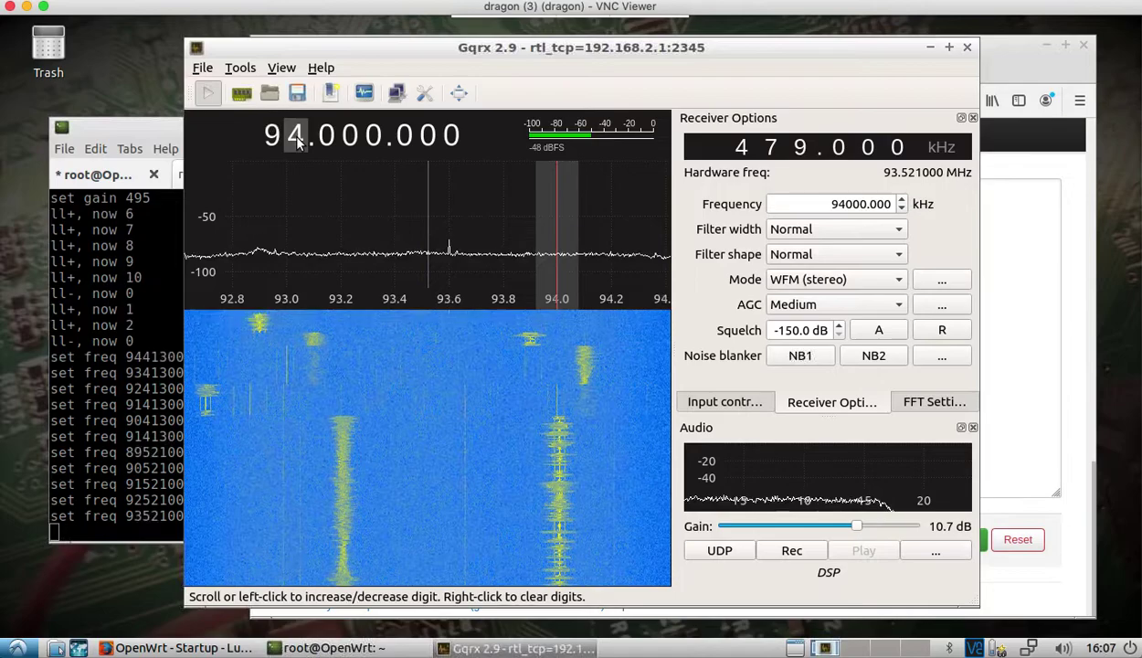
scroll(296, 141, "up", 2)
scroll(300, 145, "up", 1)
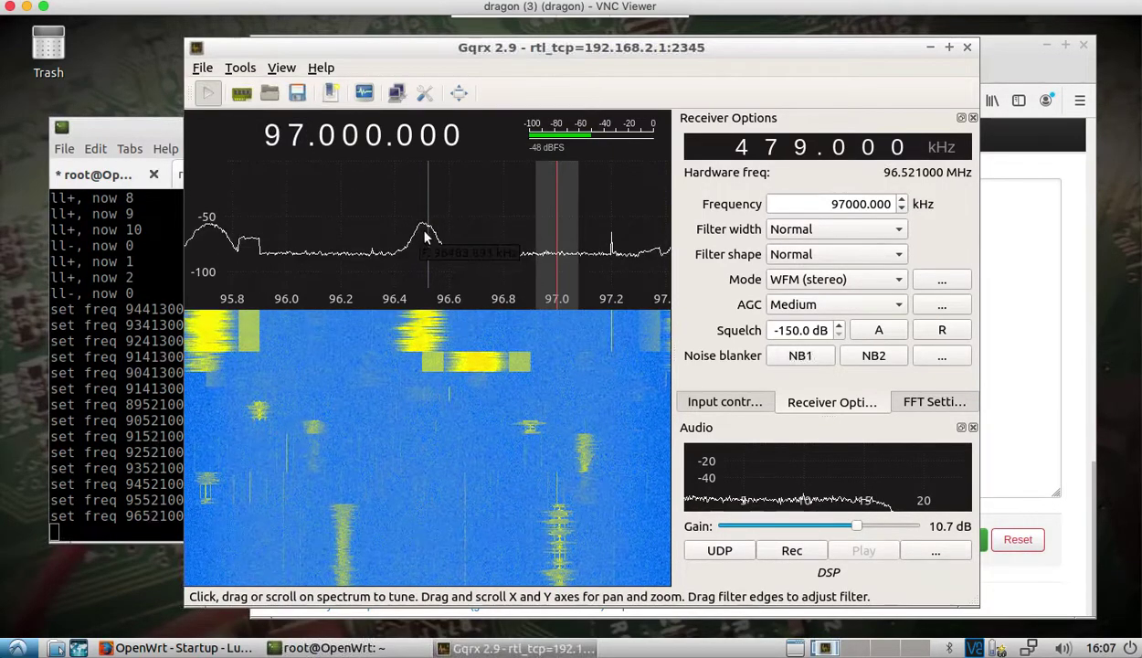
left_click(425, 235)
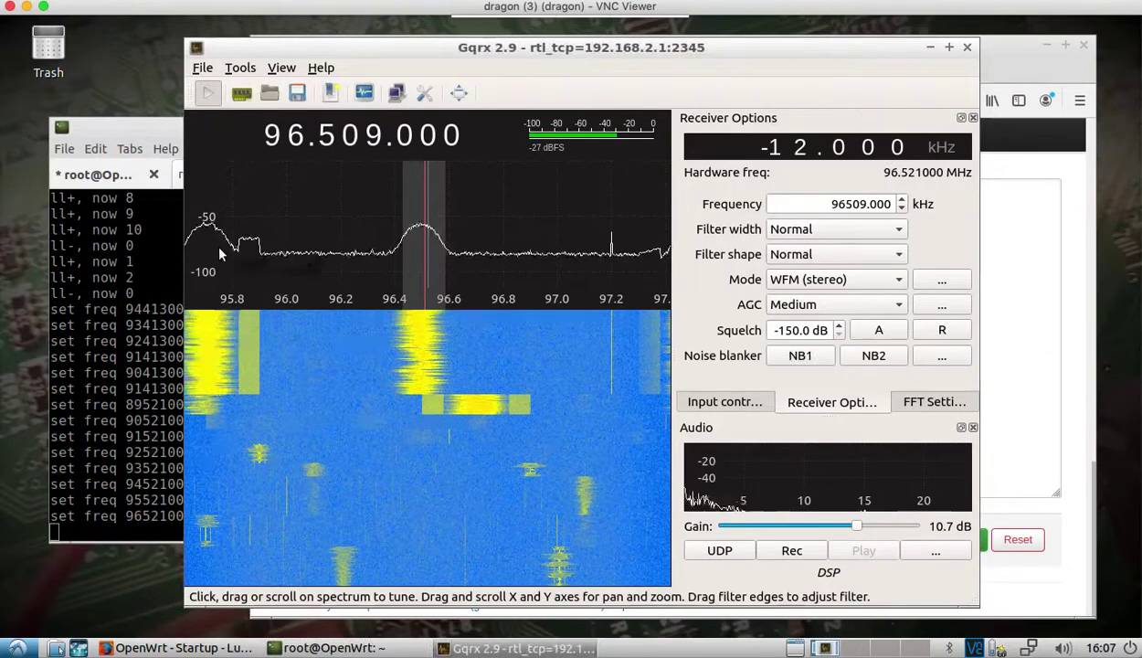
left_click(153, 127)
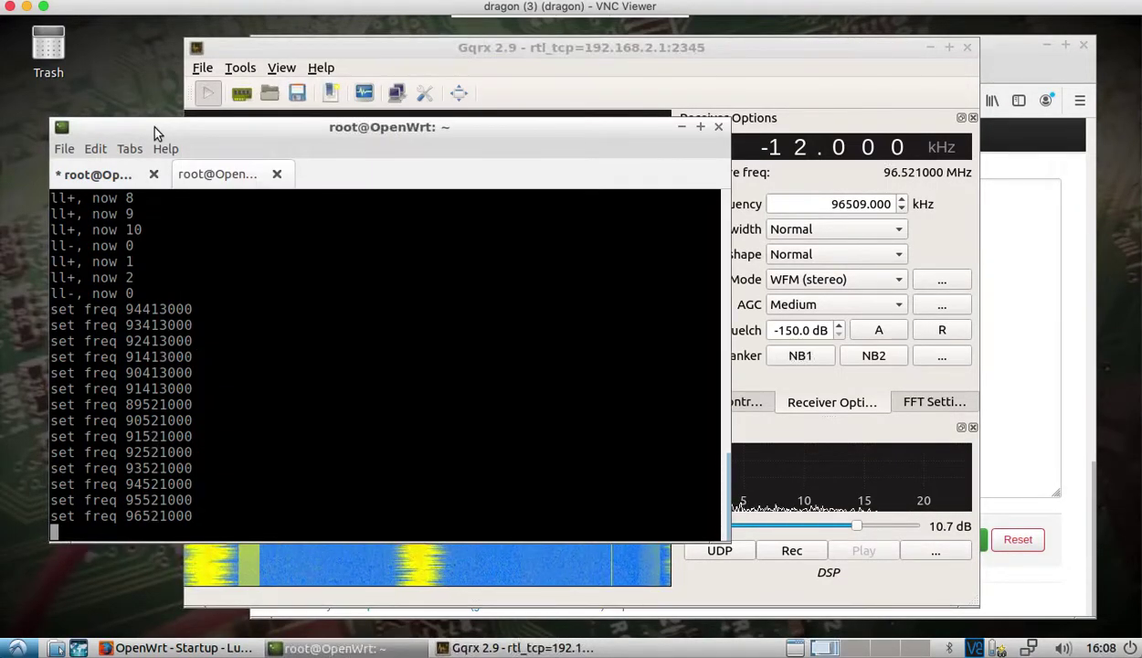